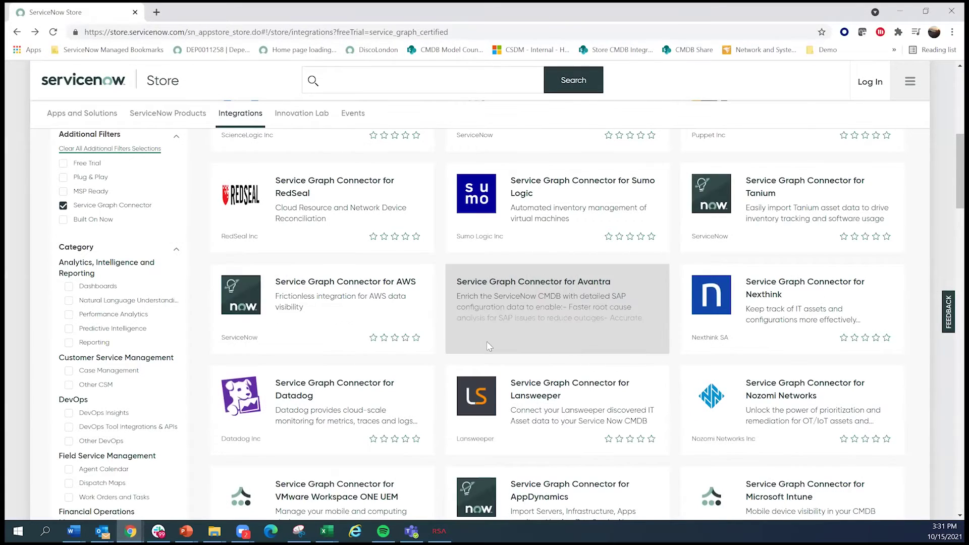
Step: Open the guided setup for SG Connector for Observability Dynatrace
{"action": "scroll", "coordinate": [487, 341], "scroll_direction": "up", "scroll_amount": 5}
{"action": "scroll", "coordinate": [356, 289], "scroll_direction": "up", "scroll_amount": 3}
{"action": "scroll", "coordinate": [566, 338], "scroll_direction": "down", "scroll_amount": 5}
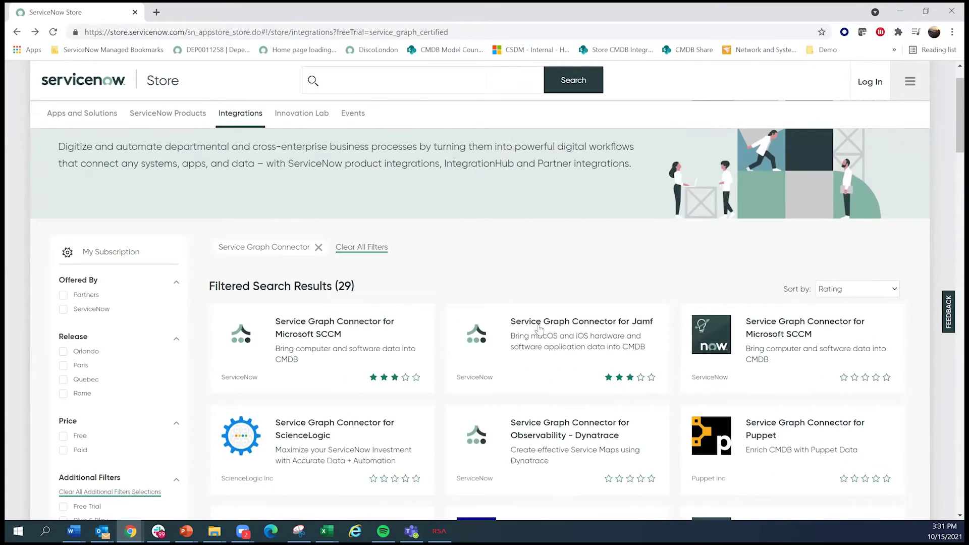
{"action": "scroll", "coordinate": [565, 339], "scroll_direction": "down", "scroll_amount": 4}
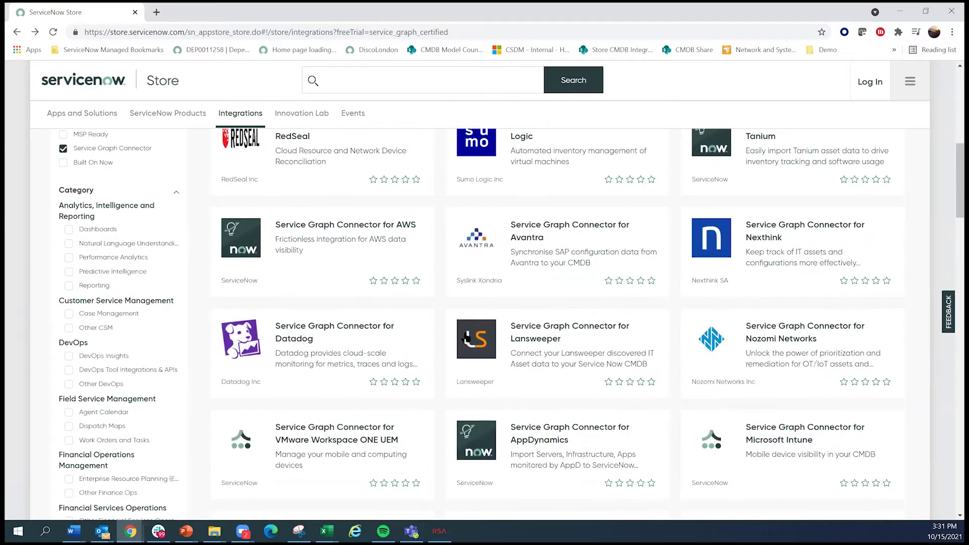
{"action": "scroll", "coordinate": [454, 204], "scroll_direction": "down", "scroll_amount": 2}
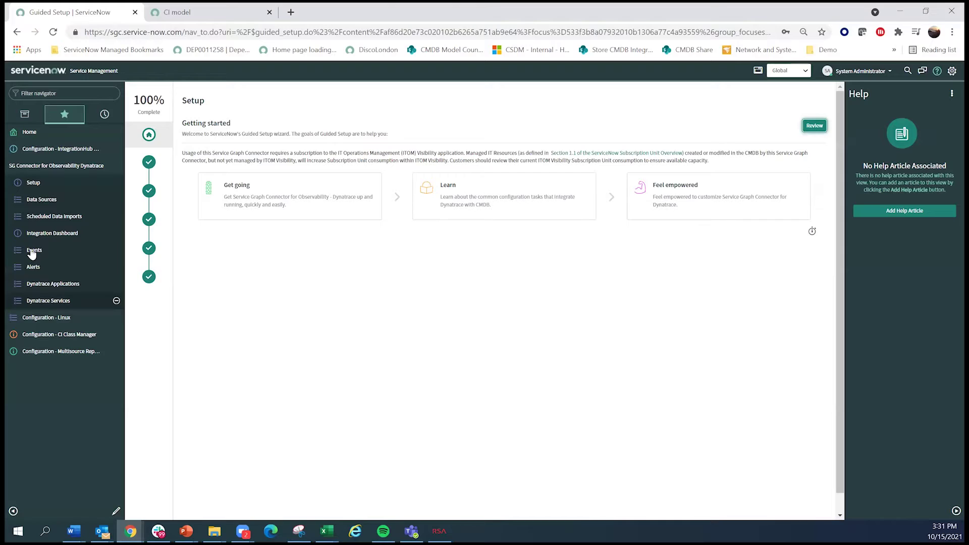
{"action": "left_click", "coordinate": [33, 185]}
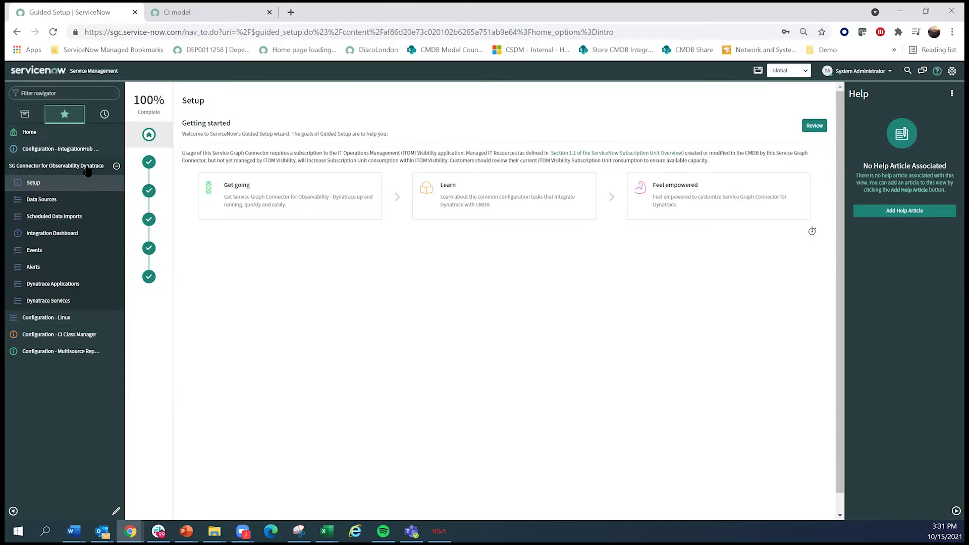
Step: Show the setup step cards, all at 100%, including Basic 4/4 and Clean Up 5/5
{"action": "left_click", "coordinate": [149, 191]}
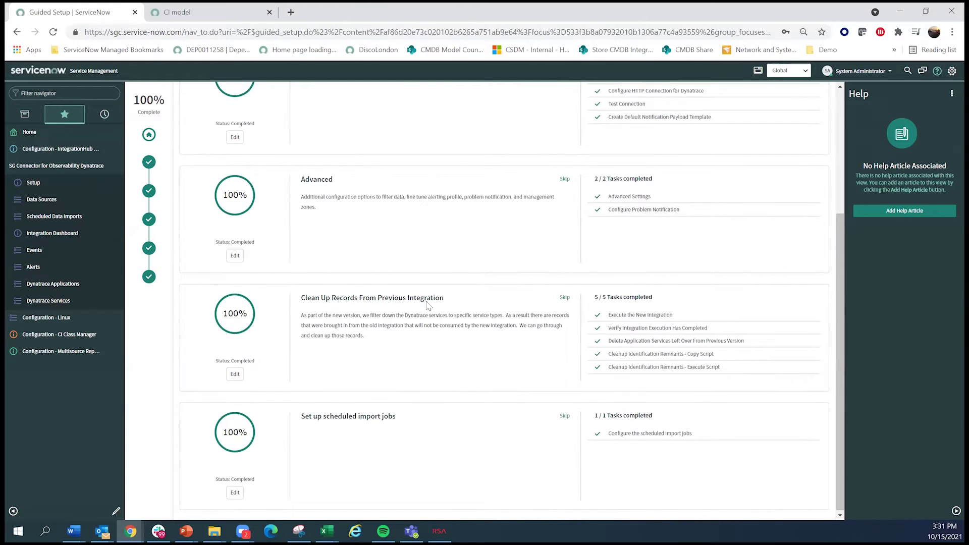
{"action": "scroll", "coordinate": [429, 306], "scroll_direction": "up", "scroll_amount": 3}
{"action": "scroll", "coordinate": [437, 336], "scroll_direction": "down", "scroll_amount": 3}
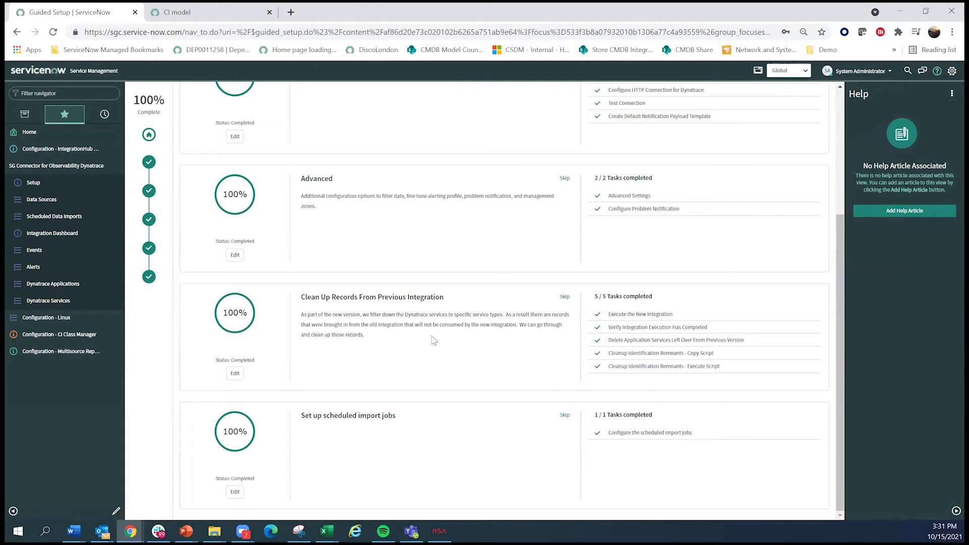
{"action": "scroll", "coordinate": [431, 335], "scroll_direction": "up", "scroll_amount": 3}
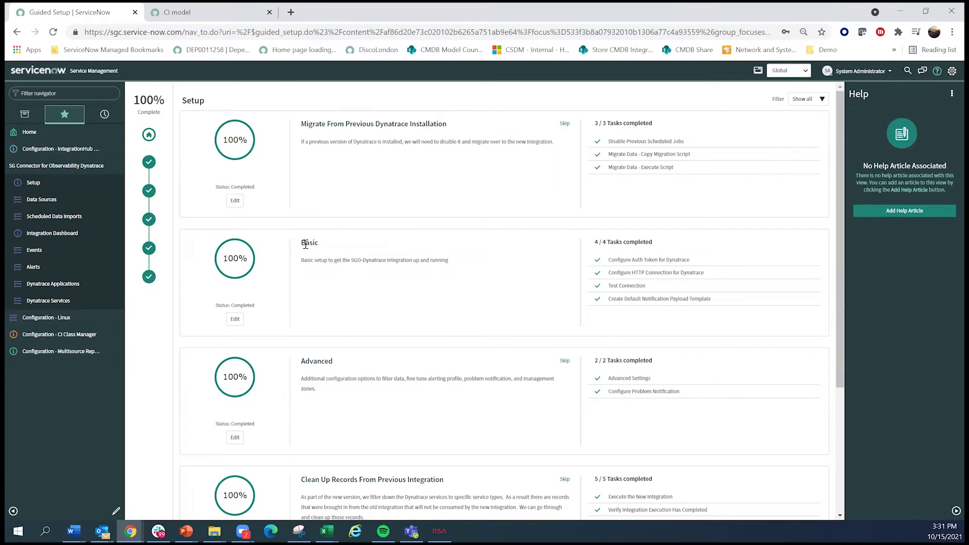
Step: Rerun the Basic step's Test Connection, confirm Success, and return to the guided setup overview
{"action": "left_click", "coordinate": [649, 262]}
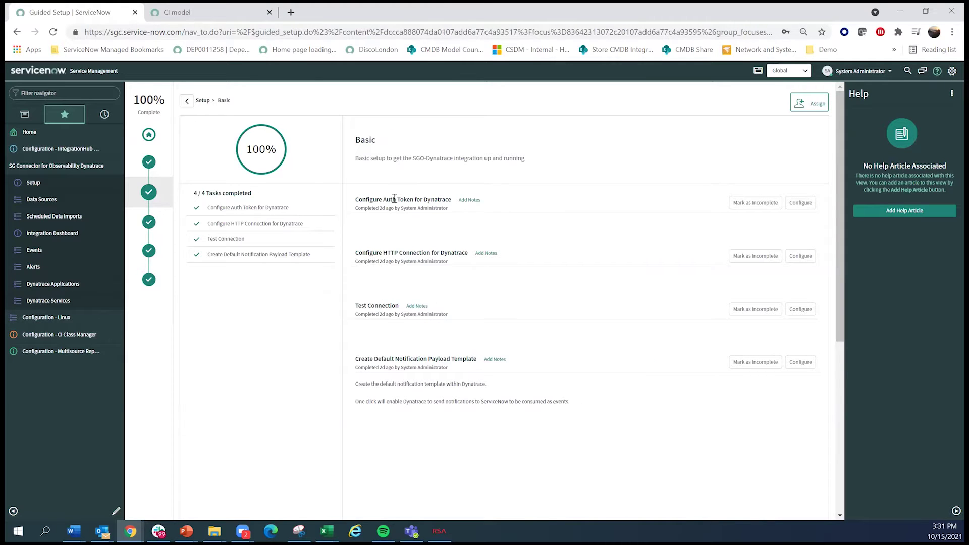
{"action": "left_click", "coordinate": [801, 309]}
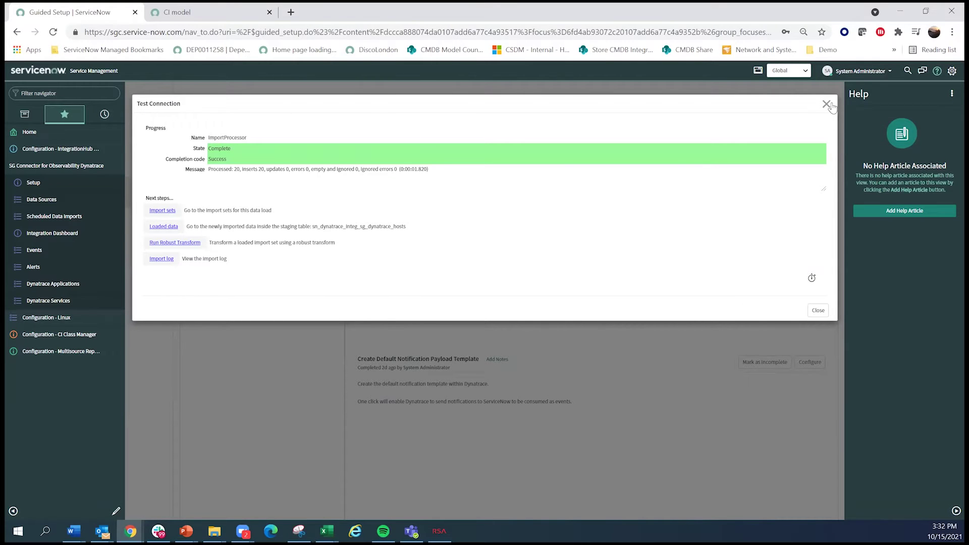
{"action": "left_click", "coordinate": [818, 310]}
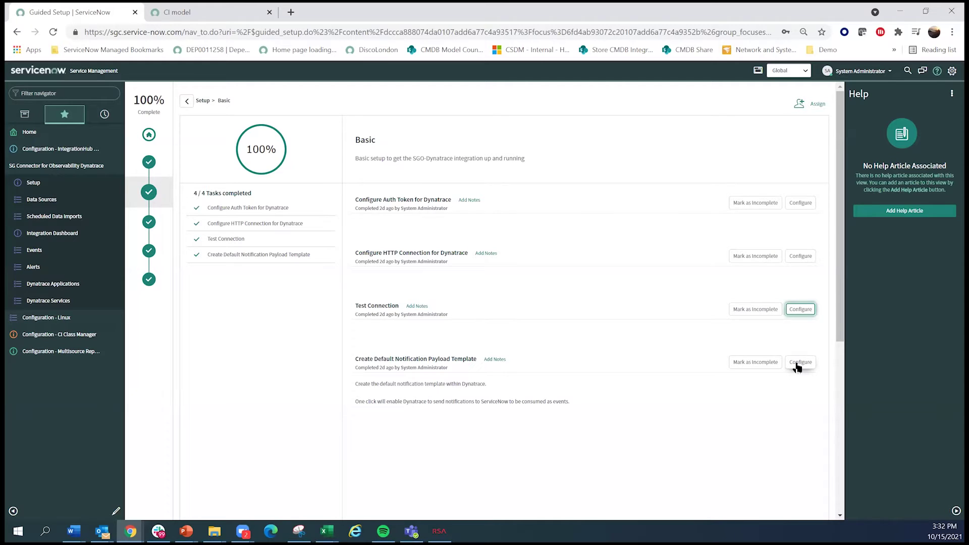
{"action": "left_click", "coordinate": [188, 102]}
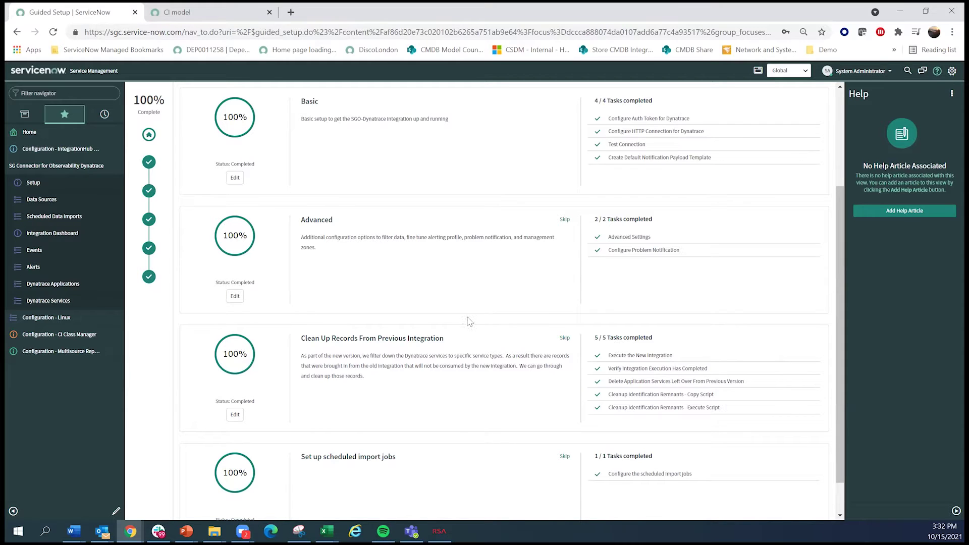
Step: Open Dynatrace Services to list the 14 mapped application services from SGO-Dynatrace
{"action": "scroll", "coordinate": [309, 233], "scroll_direction": "down", "scroll_amount": 1}
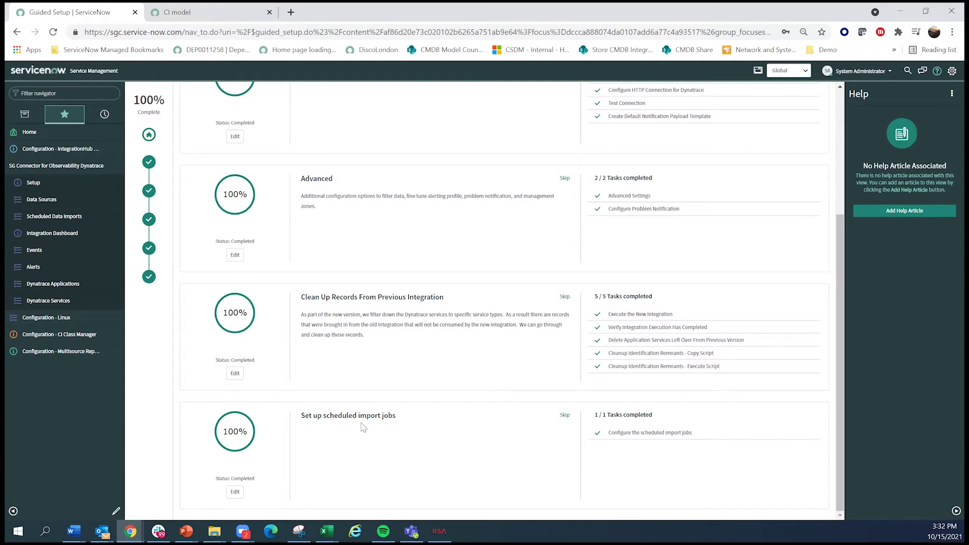
{"action": "left_click", "coordinate": [46, 301]}
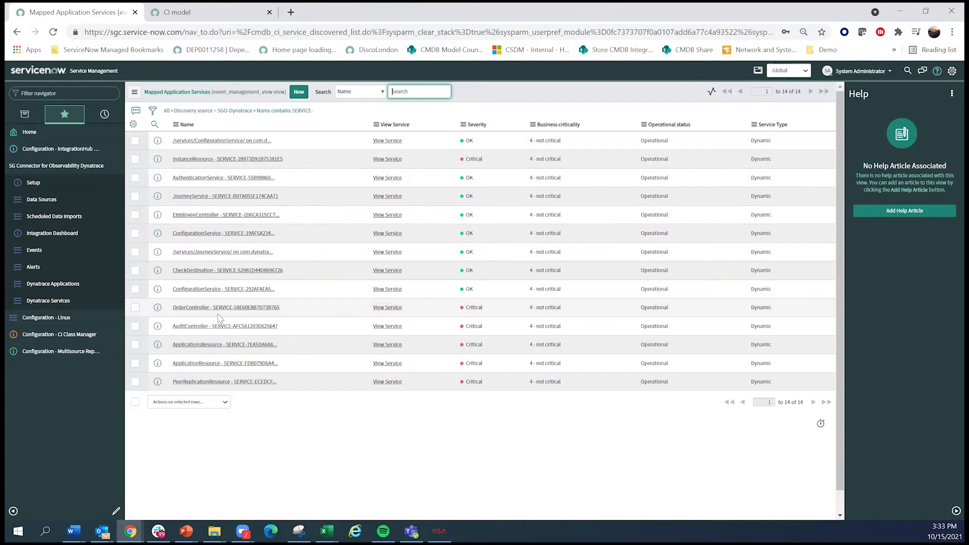
Step: Open the InstanceResource service map and inspect server ip-172-10-0-72's properties
{"action": "left_click", "coordinate": [391, 160]}
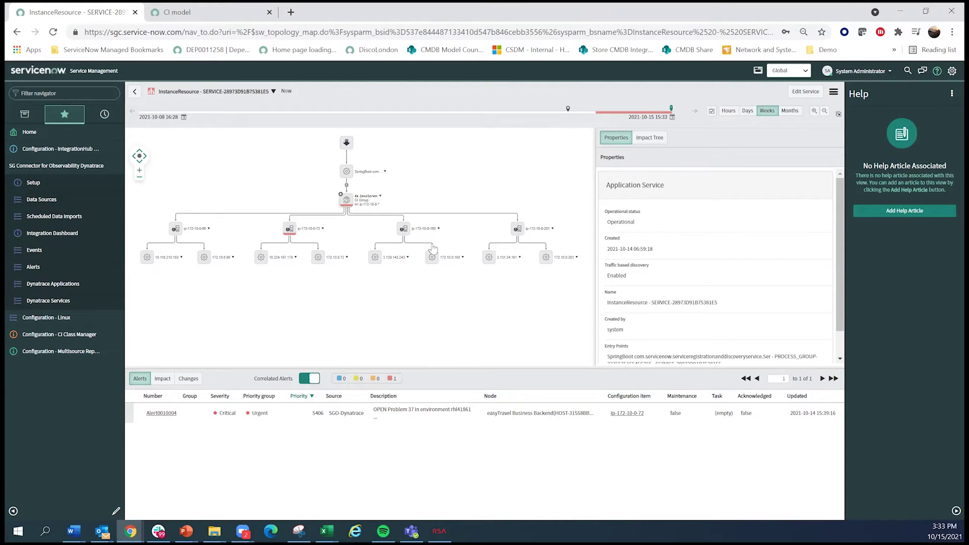
{"action": "left_click", "coordinate": [290, 229]}
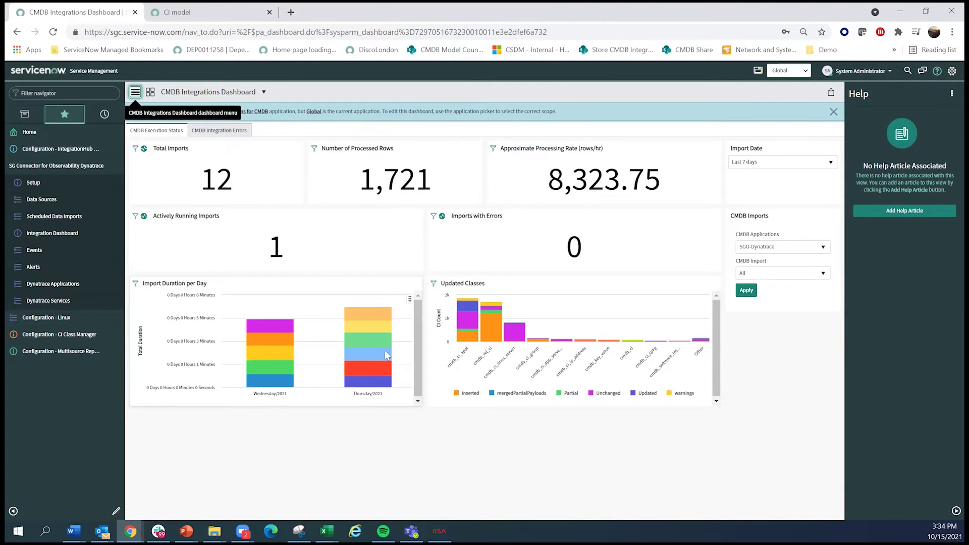
{"action": "left_click", "coordinate": [790, 247]}
{"action": "key", "text": "Up"}
{"action": "key", "text": "Up"}
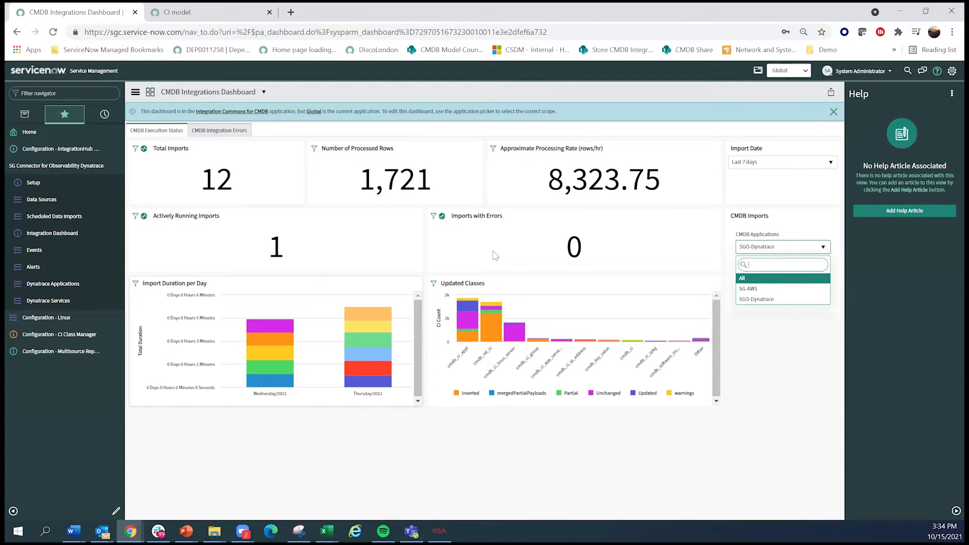
{"action": "left_click", "coordinate": [772, 362]}
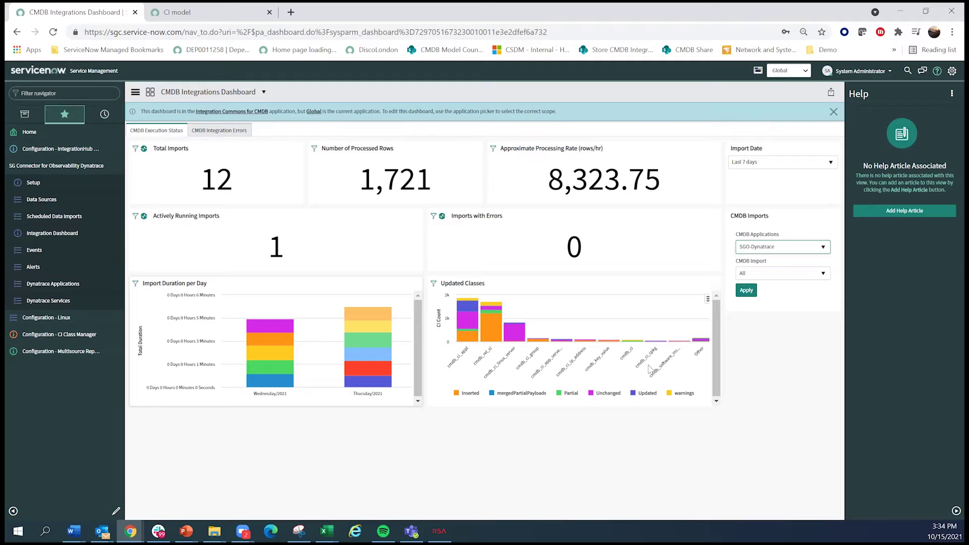
{"action": "left_click", "coordinate": [231, 131]}
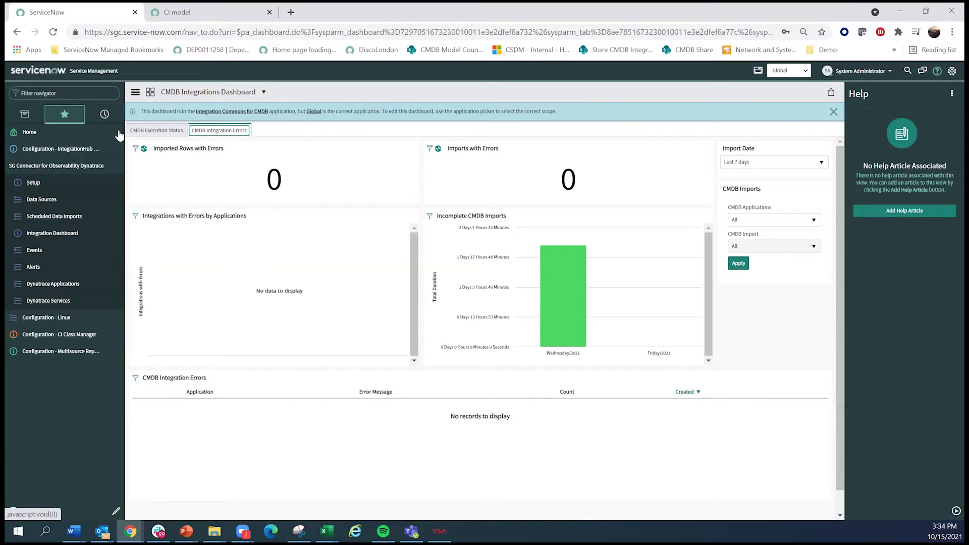
{"action": "left_click", "coordinate": [157, 132]}
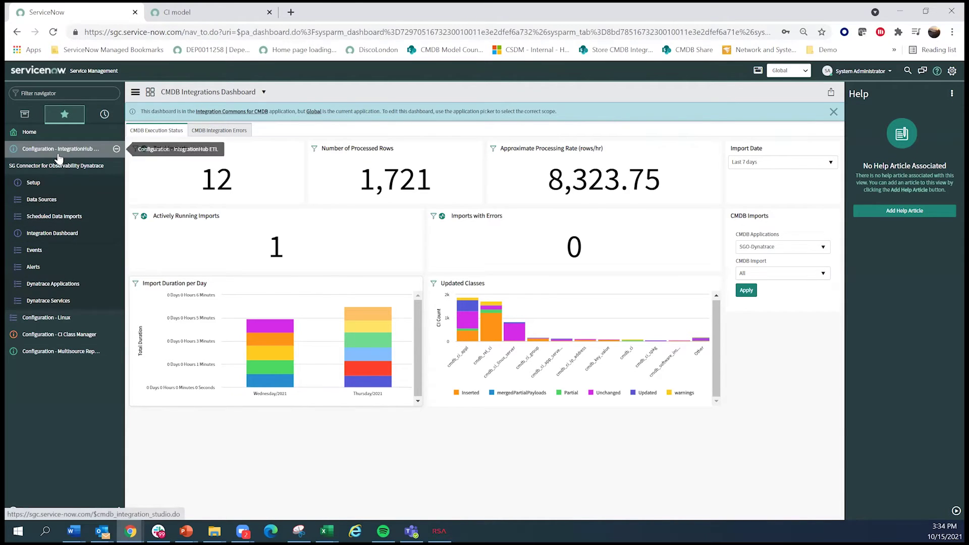
Step: Open the SGO-Dynatrace Hosts ETL map and review its basic details
{"action": "left_click", "coordinate": [58, 149]}
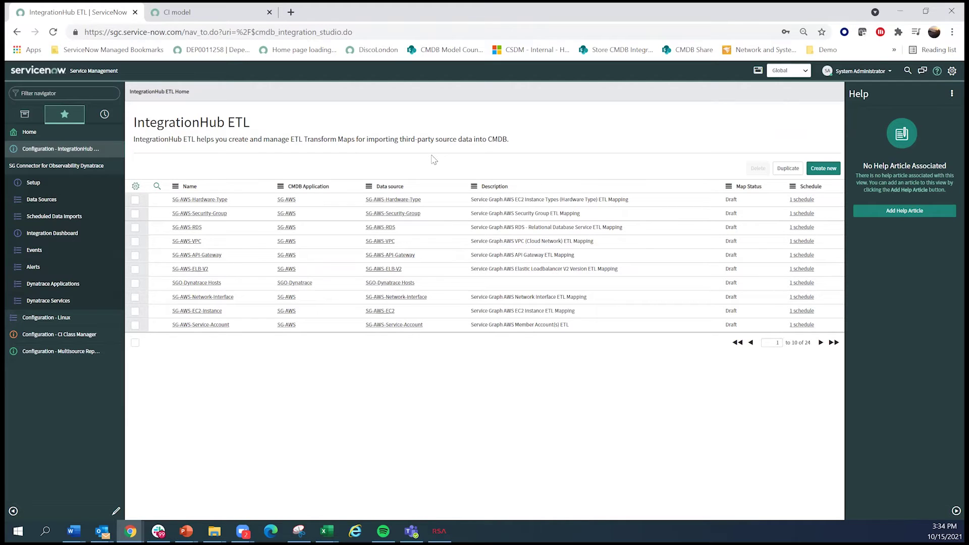
{"action": "left_click", "coordinate": [197, 282]}
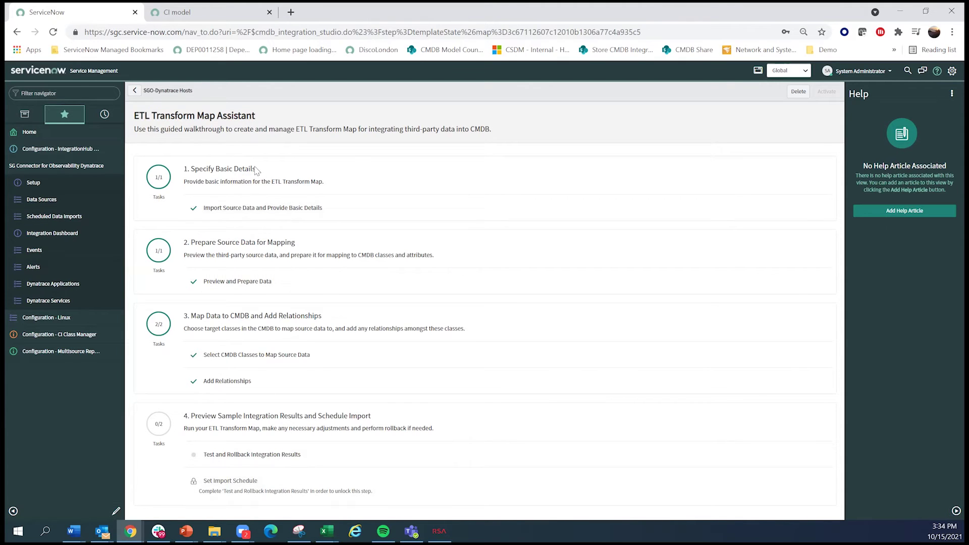
{"action": "left_click", "coordinate": [246, 218]}
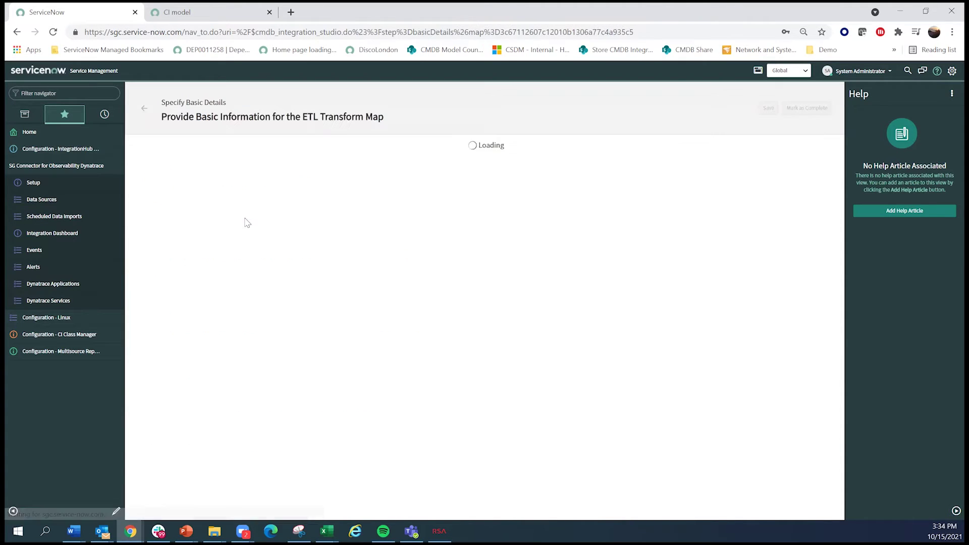
{"action": "left_click", "coordinate": [144, 108]}
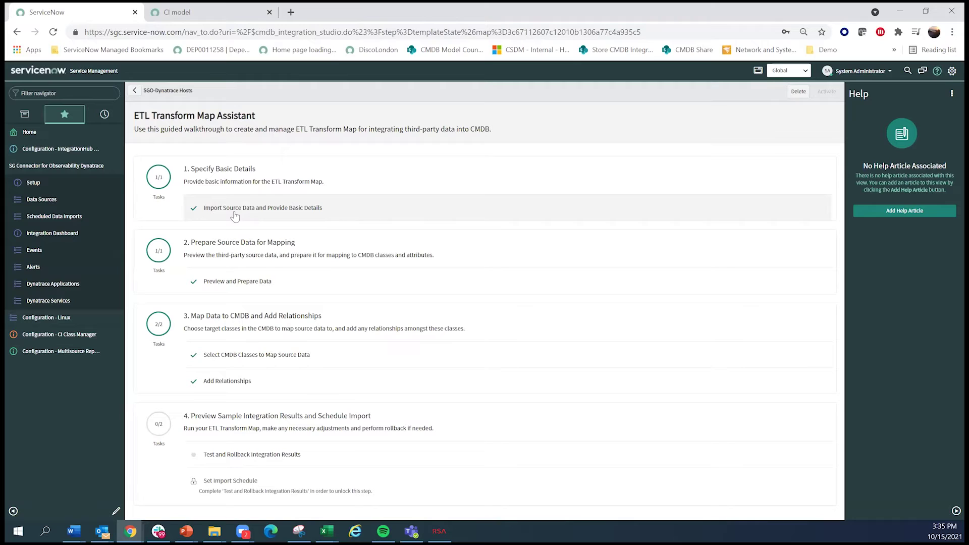
Step: Preview the SGO-Dynatrace Hosts source data, expanding the toRelationships and properties columns
{"action": "left_click", "coordinate": [256, 286]}
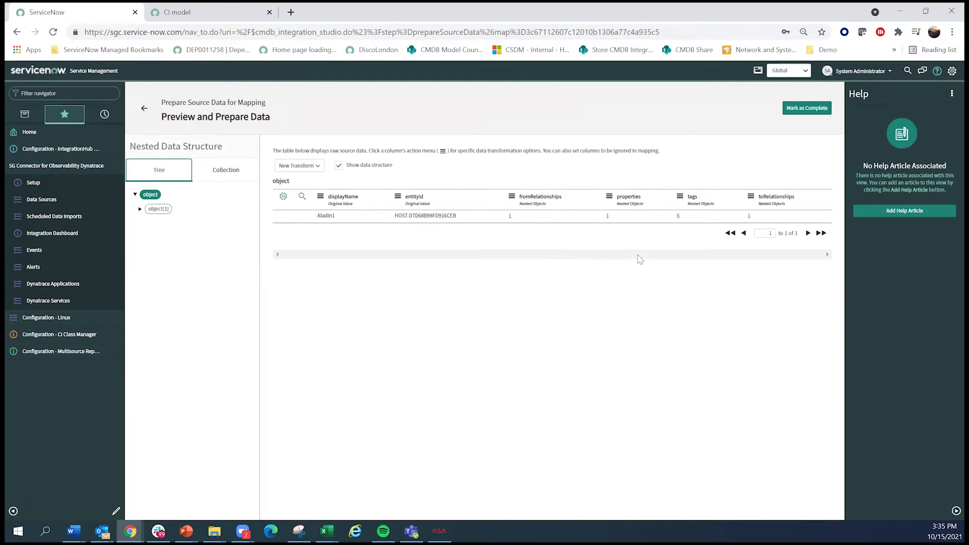
{"action": "left_click", "coordinate": [510, 216]}
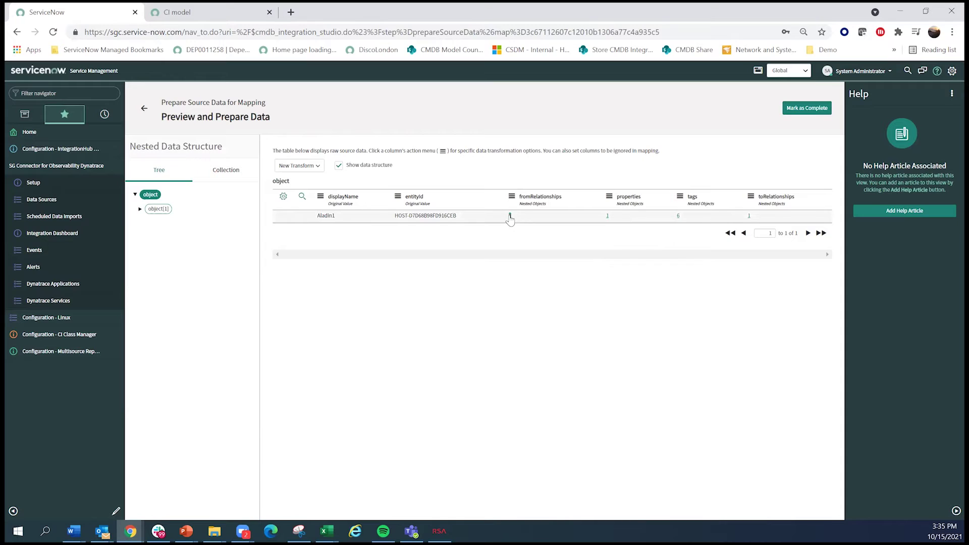
{"action": "left_click", "coordinate": [169, 223]}
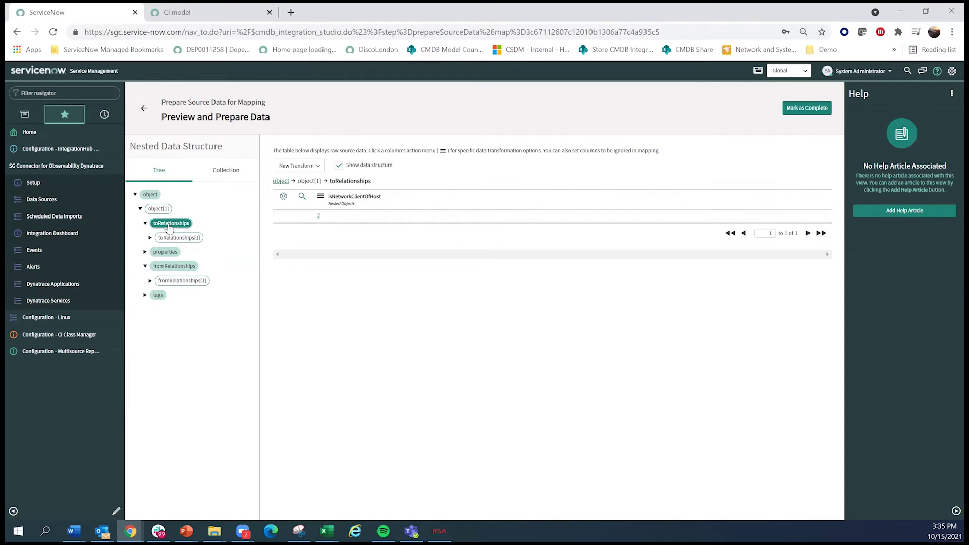
{"action": "left_click", "coordinate": [167, 252]}
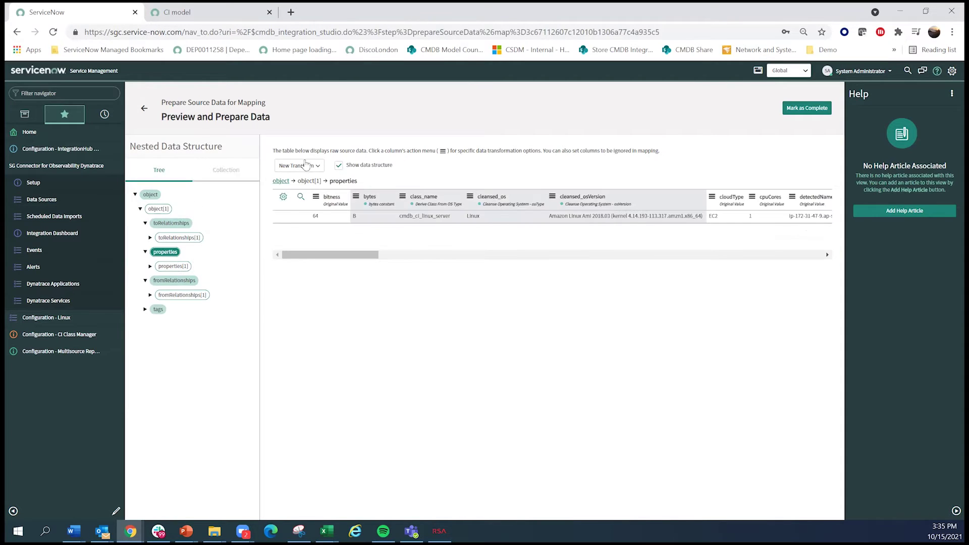
{"action": "left_click_drag", "start_coordinate": [356, 256], "coordinate": [381, 256]}
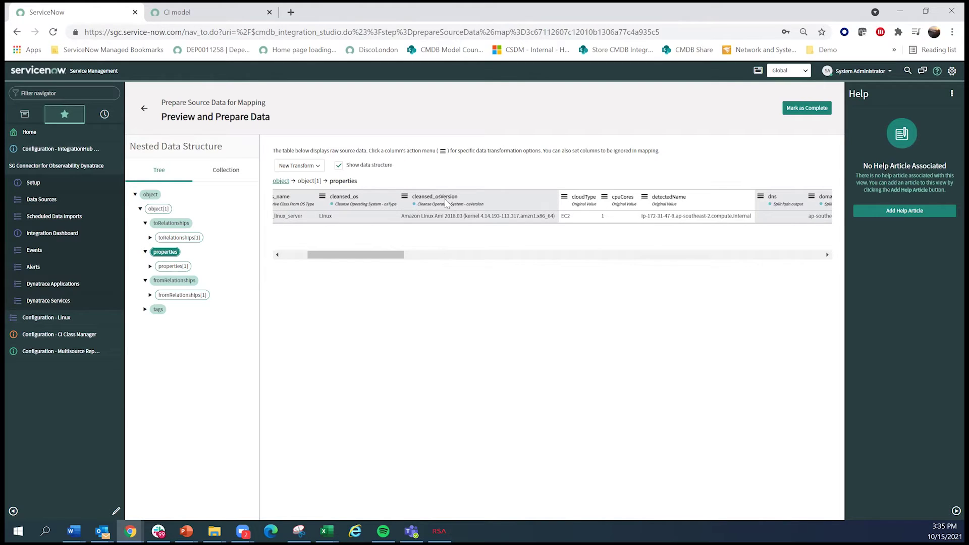
{"action": "left_click_drag", "start_coordinate": [396, 255], "coordinate": [526, 255]}
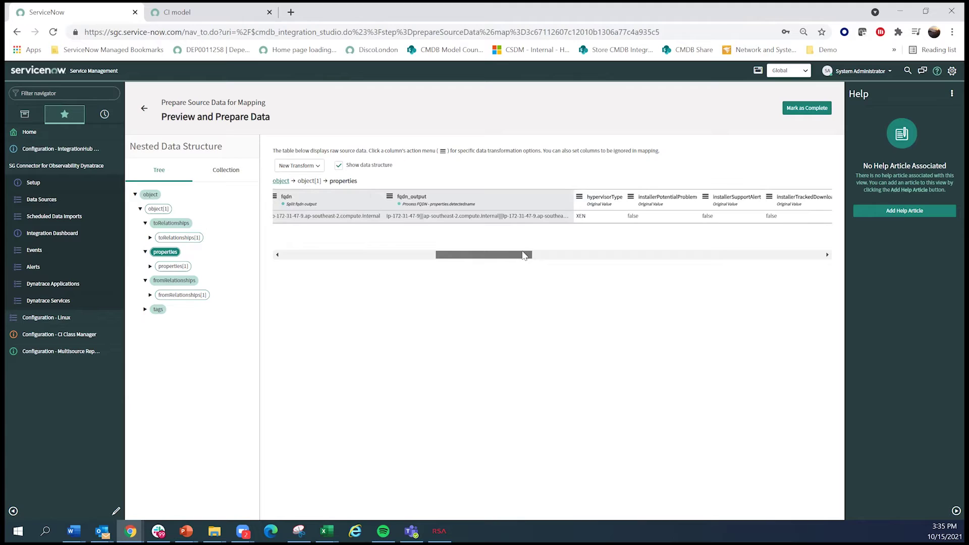
{"action": "scroll", "coordinate": [486, 257], "scroll_direction": "right", "scroll_amount": 5}
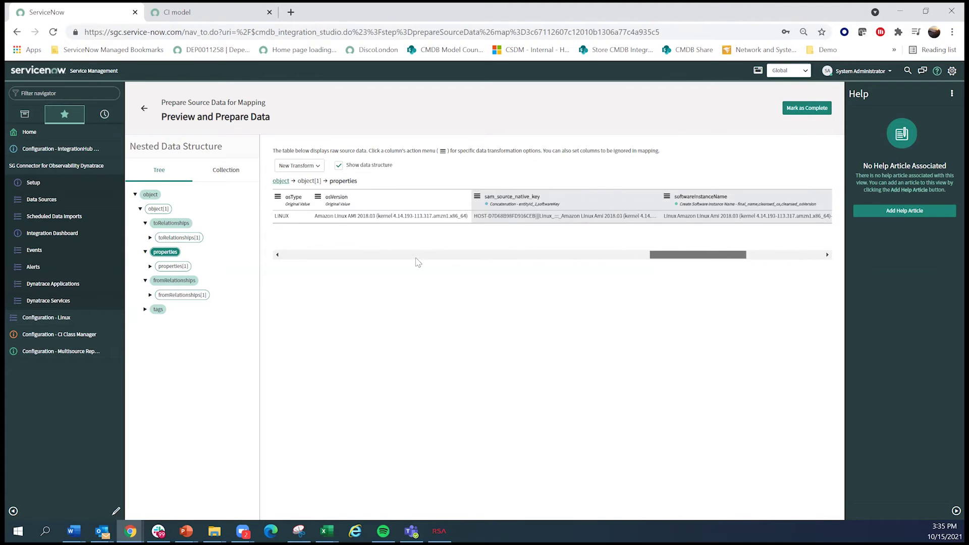
{"action": "scroll", "coordinate": [418, 262], "scroll_direction": "left", "scroll_amount": 9}
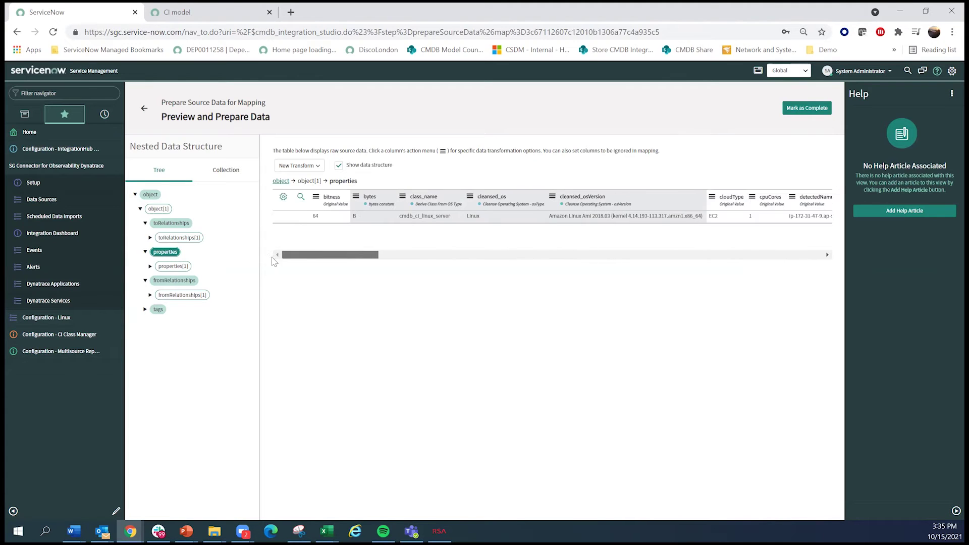
{"action": "left_click", "coordinate": [136, 195]}
{"action": "left_click", "coordinate": [144, 108]}
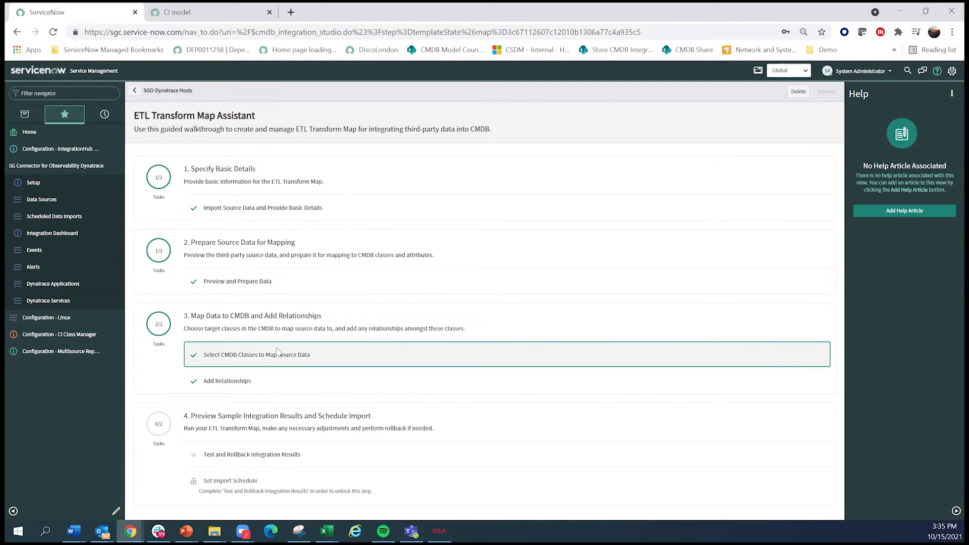
Step: Add a CD Speed attribute to Computer 1 and map object.properties.bitness to it
{"action": "left_click", "coordinate": [276, 353]}
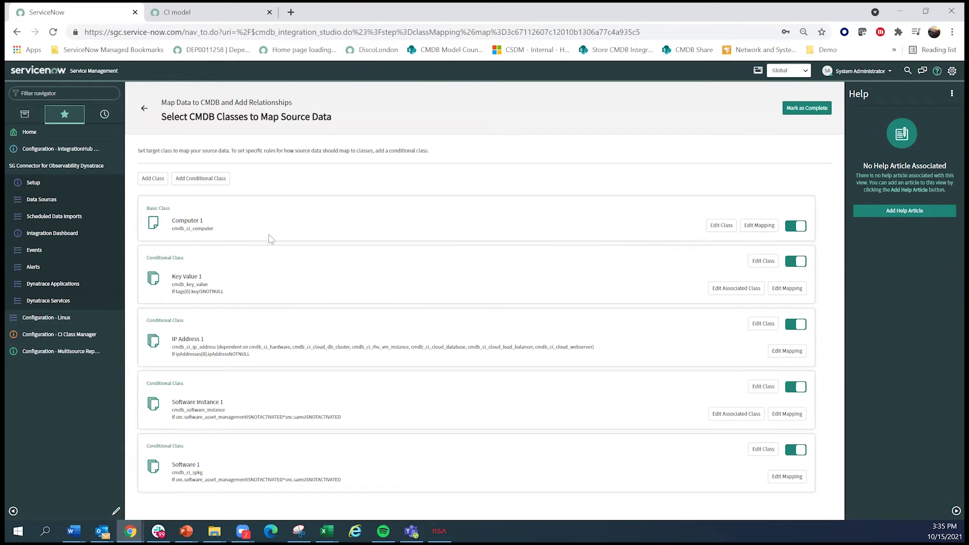
{"action": "left_click", "coordinate": [763, 231]}
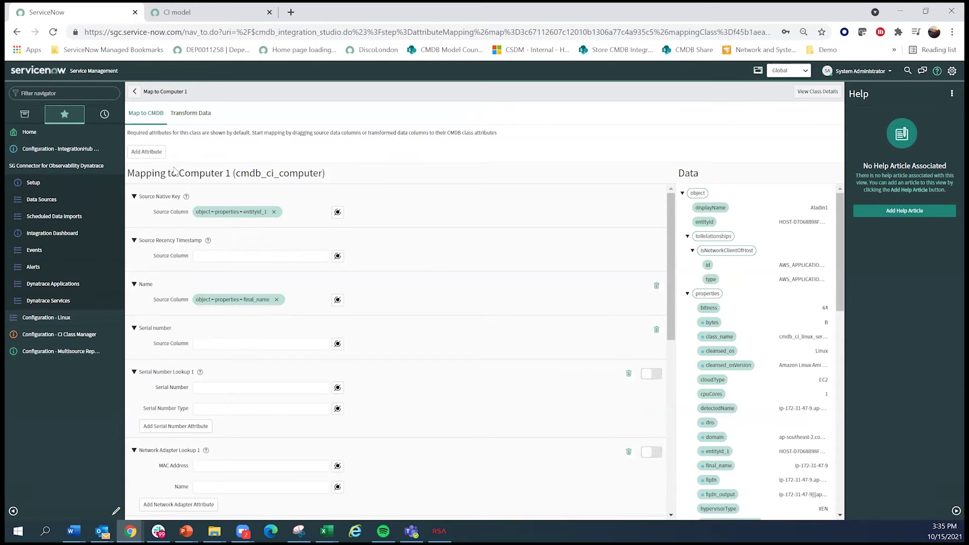
{"action": "left_click", "coordinate": [160, 151]}
{"action": "left_click", "coordinate": [468, 130]}
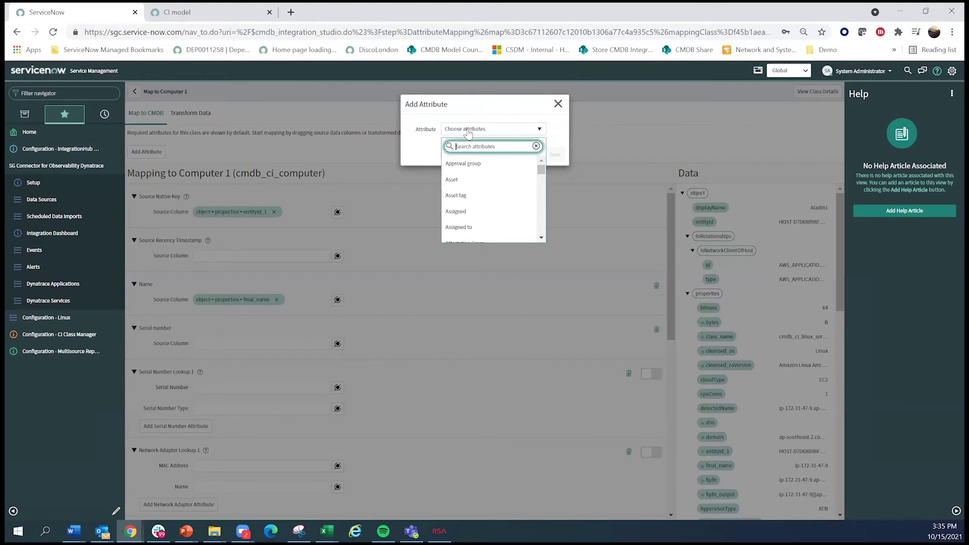
{"action": "type", "text": "cd"}
{"action": "left_click", "coordinate": [477, 164]}
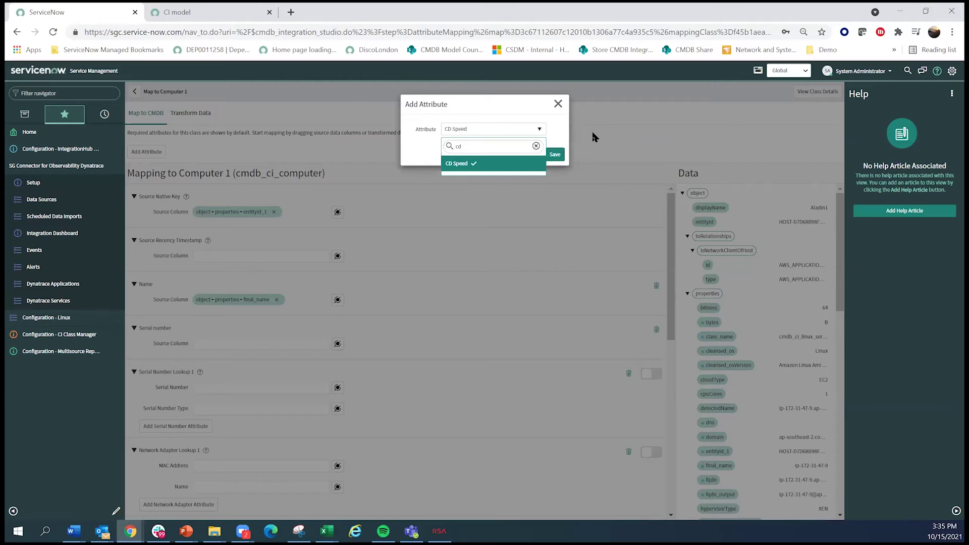
{"action": "left_click", "coordinate": [555, 155]}
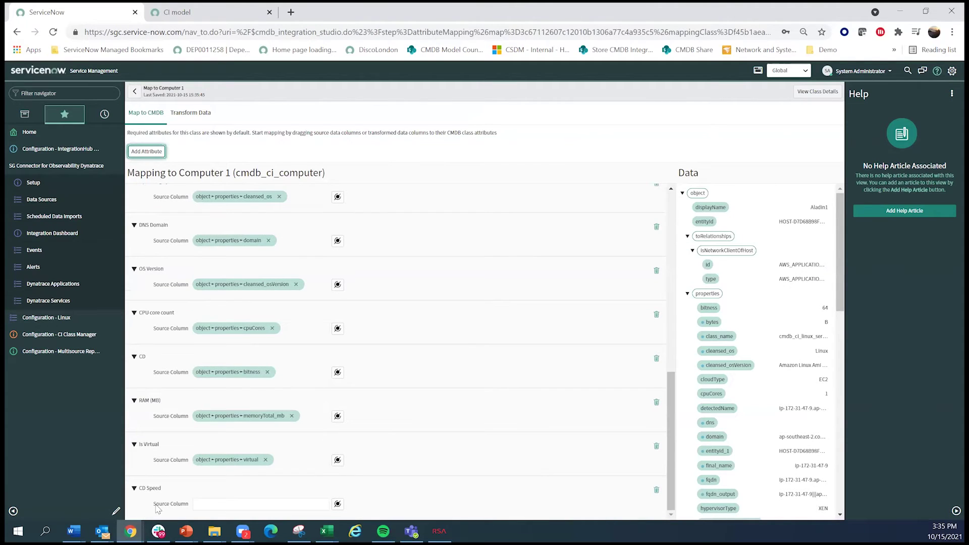
{"action": "left_click_drag", "start_coordinate": [710, 310], "coordinate": [265, 511]}
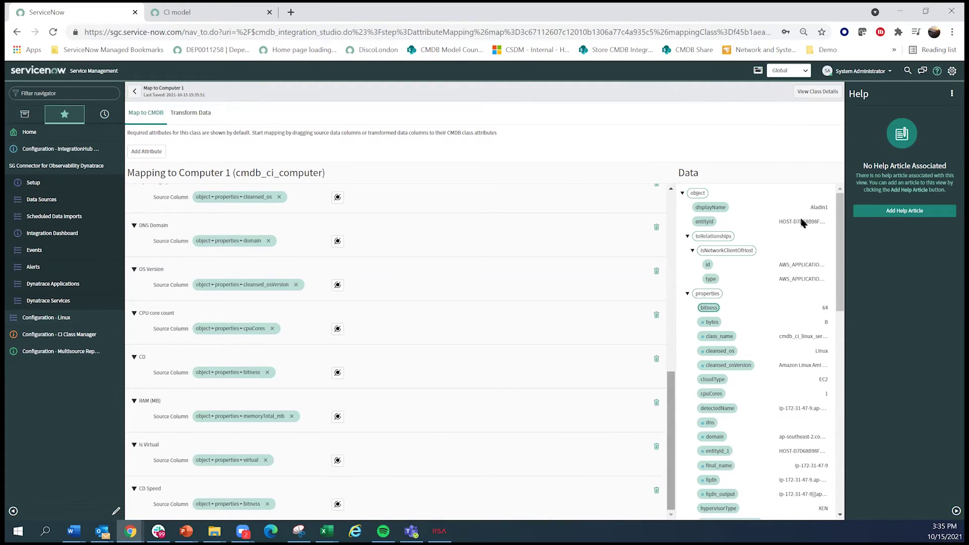
Step: Review the Computer 1 (Parent)–IP Address 1 (Child) ownership relationship, then return to the assistant
{"action": "left_click", "coordinate": [140, 96]}
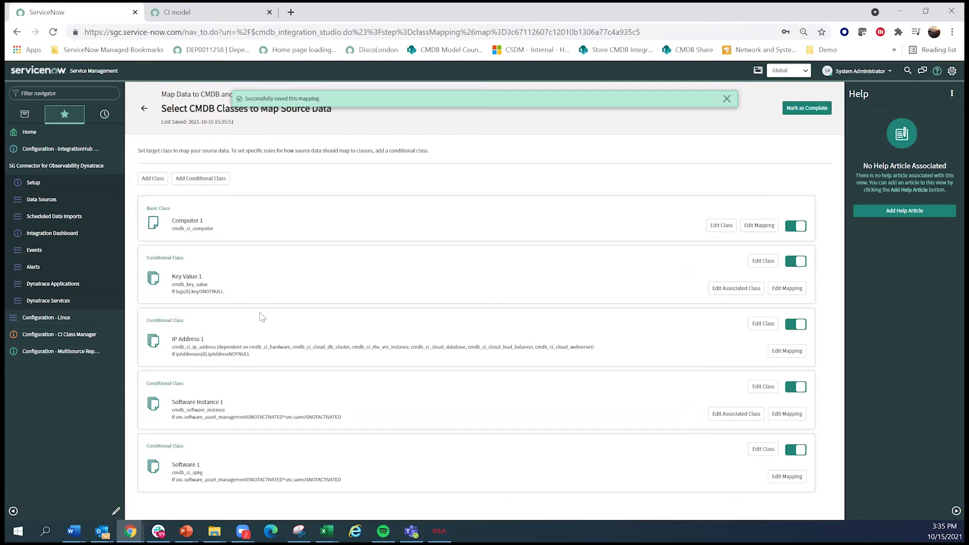
{"action": "left_click", "coordinate": [145, 108]}
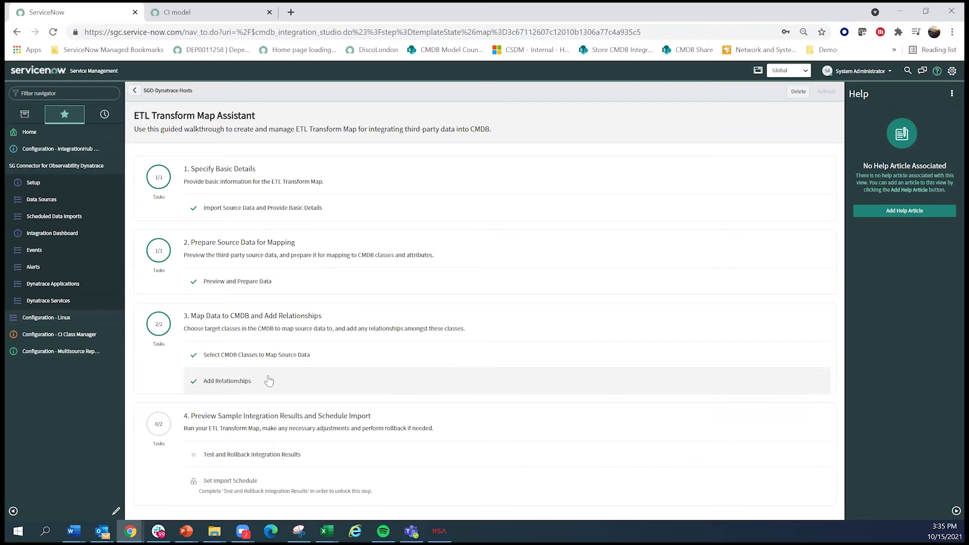
{"action": "left_click", "coordinate": [270, 380]}
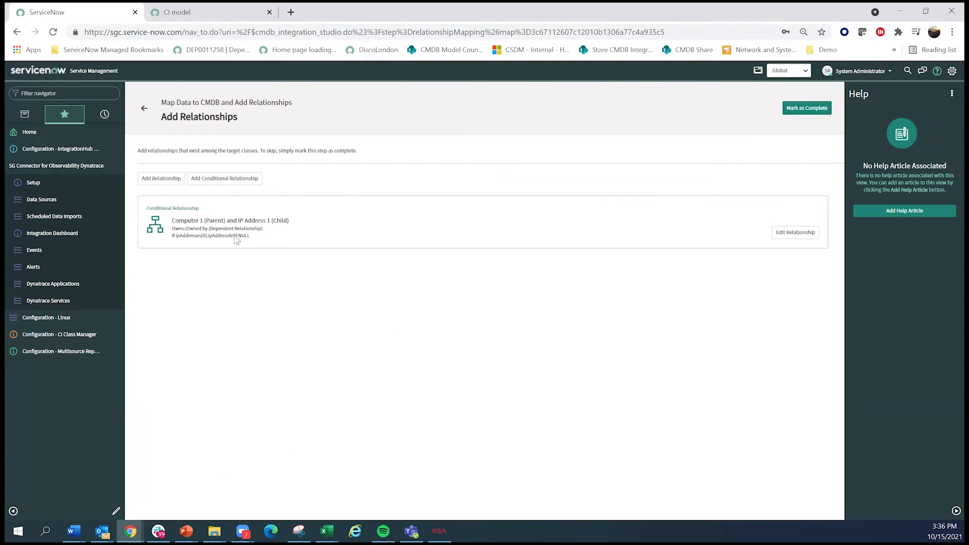
{"action": "left_click", "coordinate": [145, 108]}
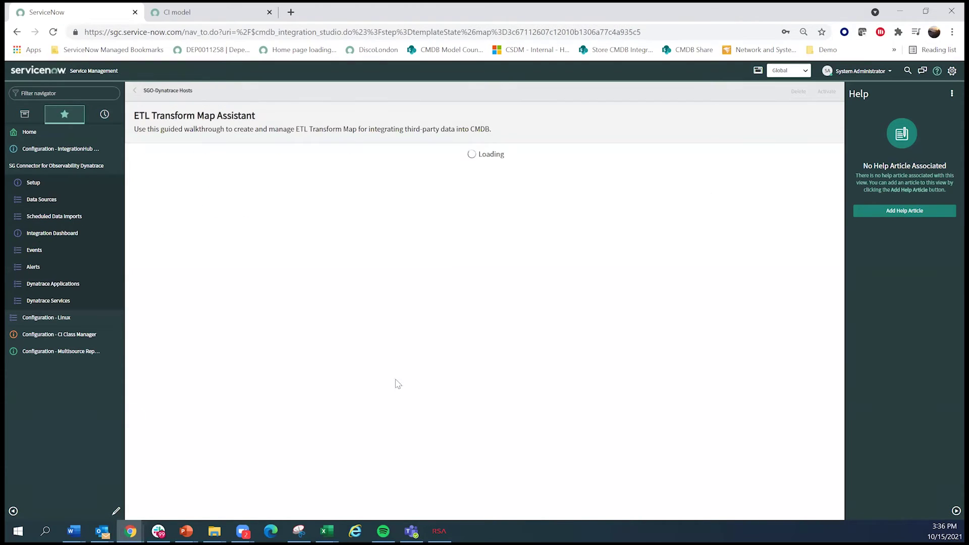
Step: Test-run the SGO-Dynatrace Hosts integration, check its activity log, and perform a rollback
{"action": "left_click", "coordinate": [293, 455]}
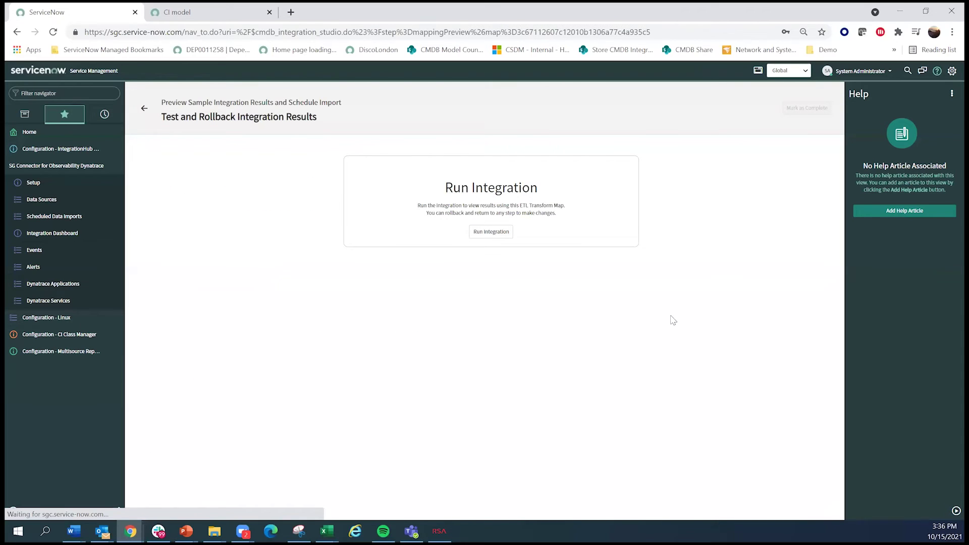
{"action": "left_click", "coordinate": [512, 231]}
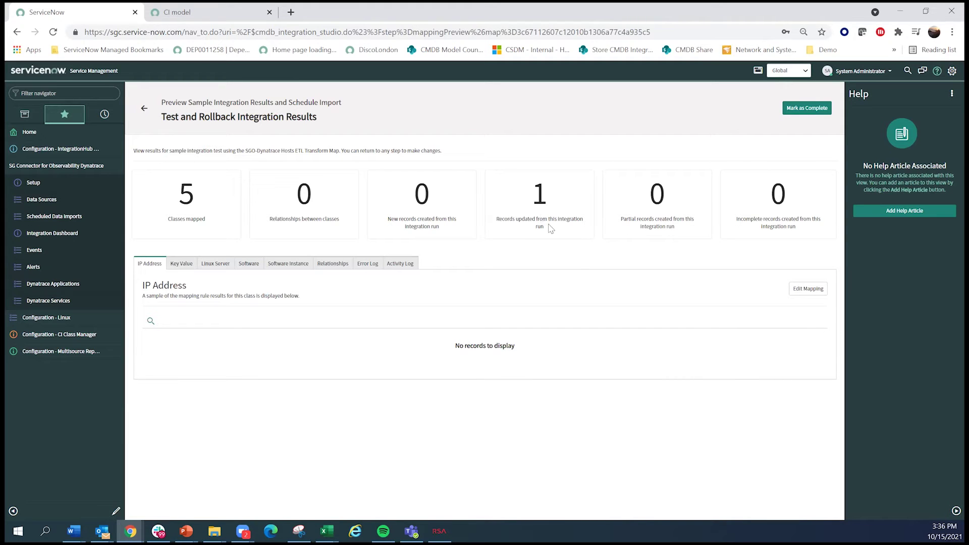
{"action": "left_click", "coordinate": [401, 263]}
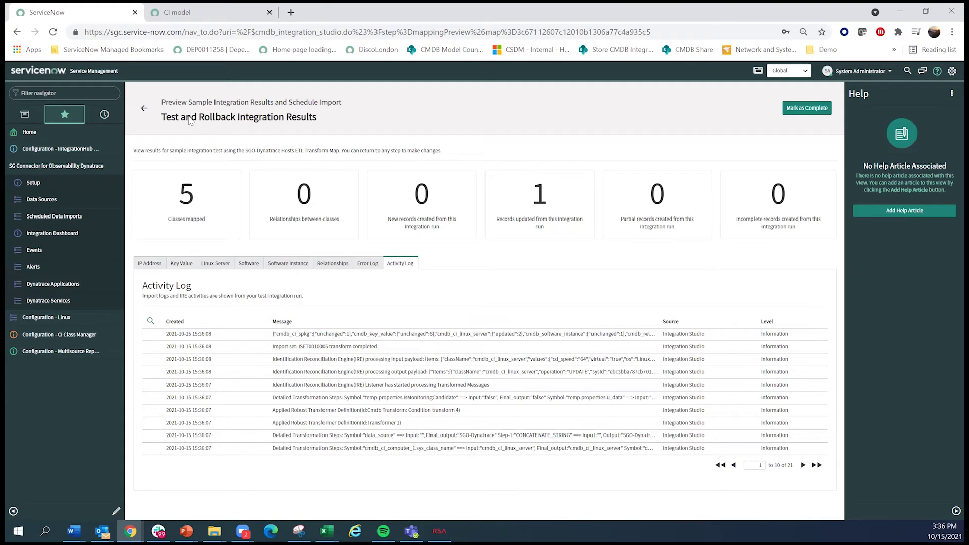
{"action": "left_click", "coordinate": [144, 108]}
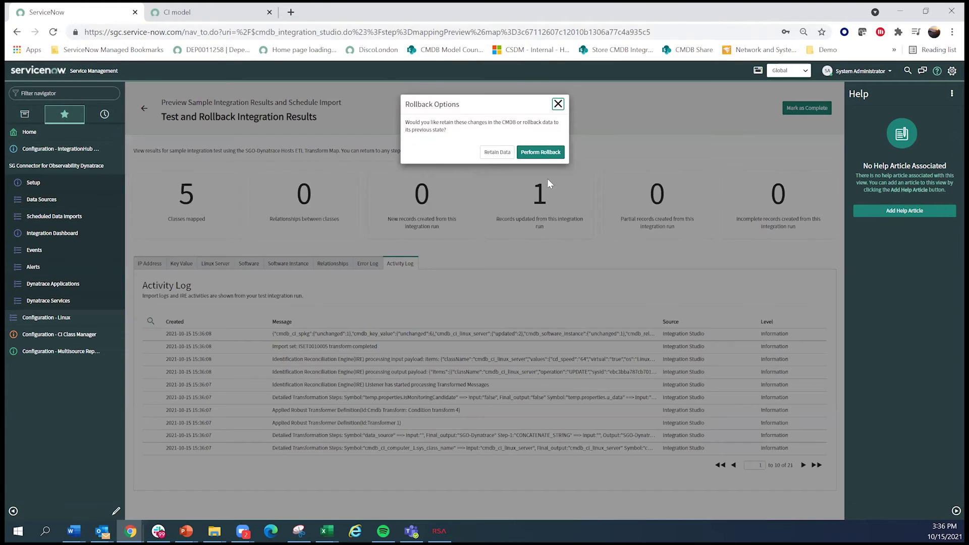
{"action": "left_click", "coordinate": [539, 152]}
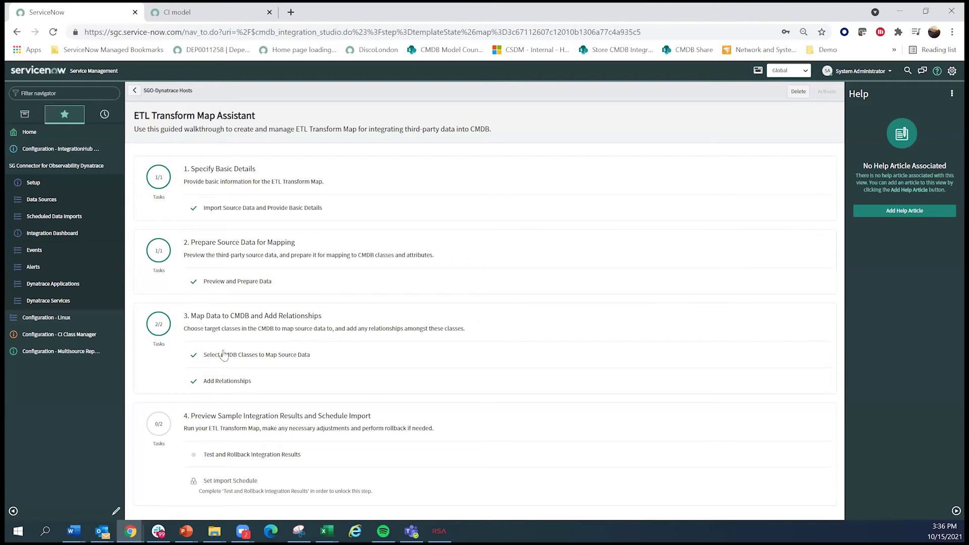
Step: Find Linux Server (cmdb_ci_linux_server) under Server in the CI Class Manager hierarchy
{"action": "left_click", "coordinate": [48, 334]}
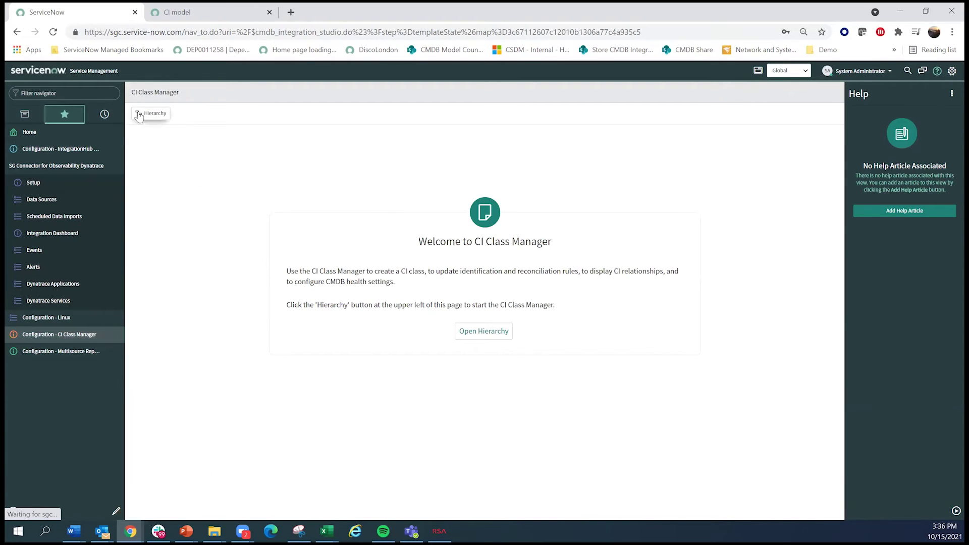
{"action": "left_click", "coordinate": [139, 115]}
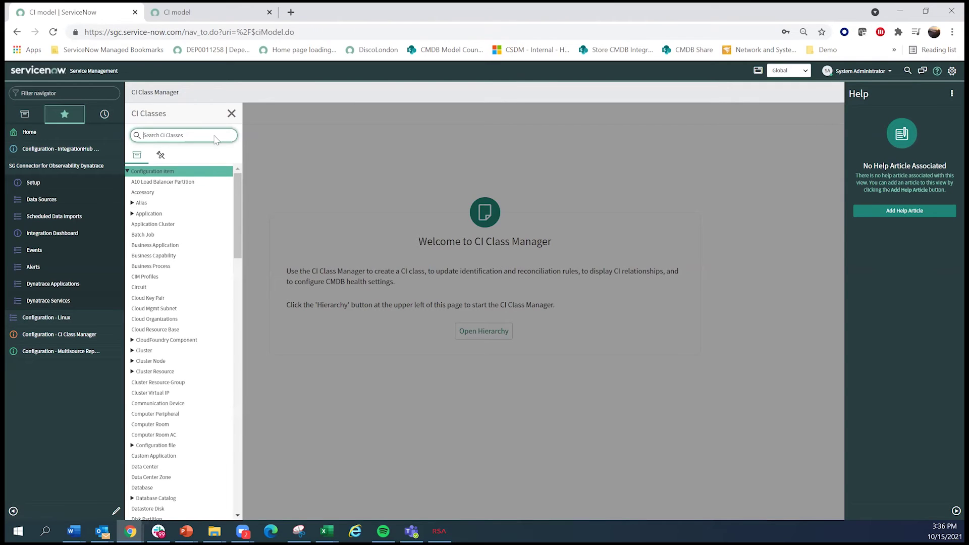
{"action": "type", "text": "Server4"}
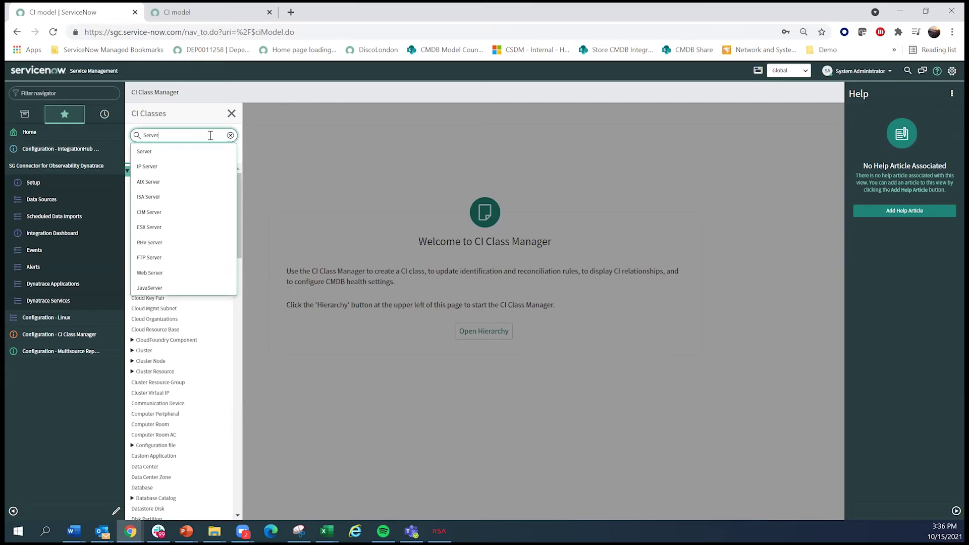
{"action": "left_click", "coordinate": [188, 153]}
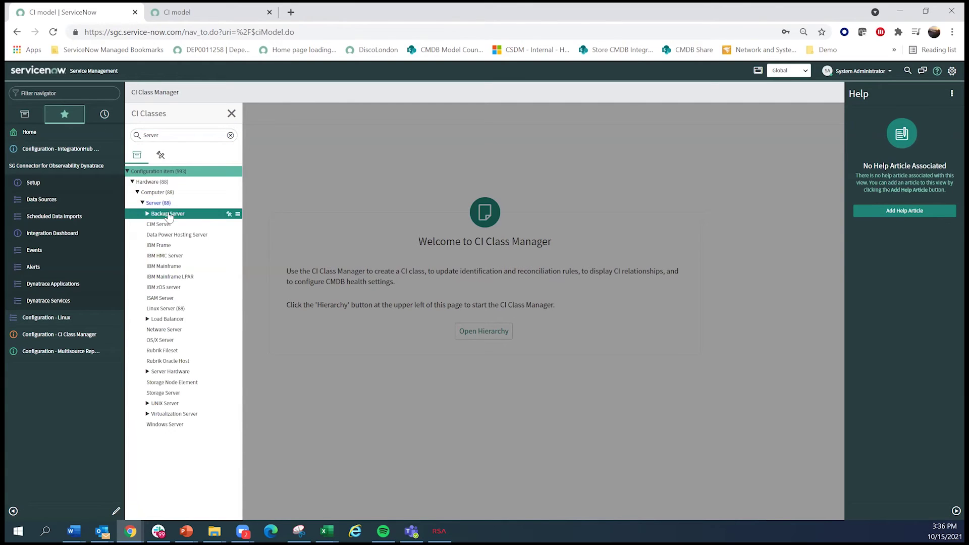
{"action": "left_click", "coordinate": [173, 309]}
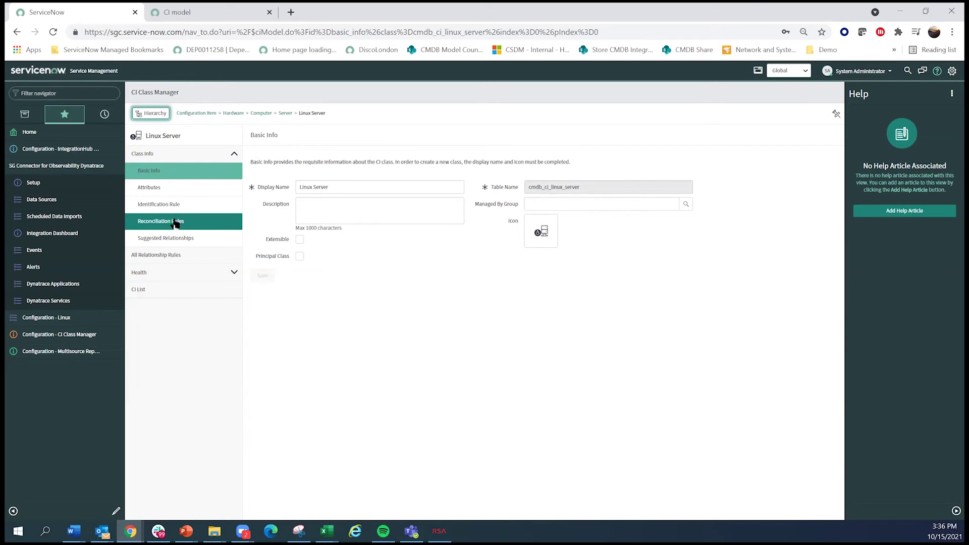
Step: Preview each source's values for backup-linux501sea.sn.com in the Linux Server rules, noting Dynatrace supplies the FQDN
{"action": "left_click", "coordinate": [176, 222]}
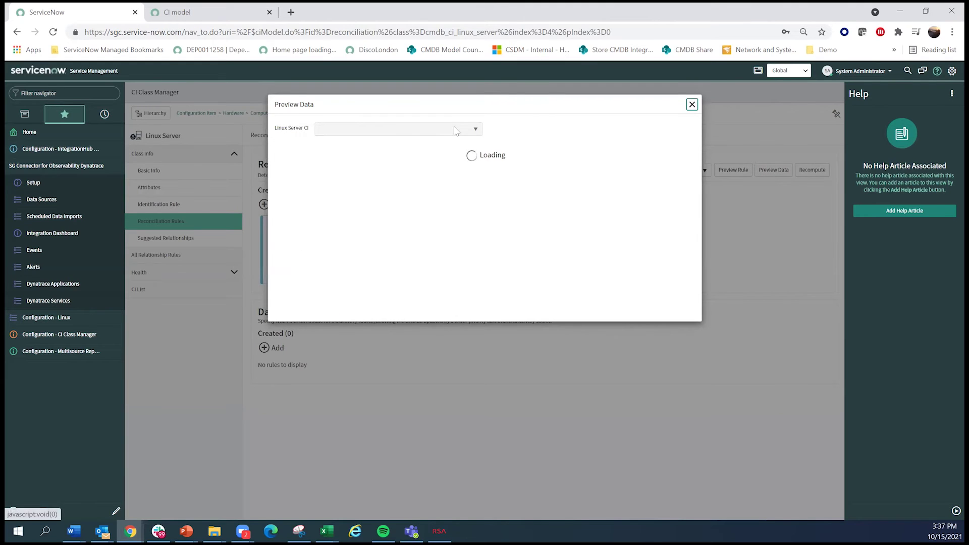
{"action": "left_click", "coordinate": [457, 128]}
{"action": "type", "text": "bac"}
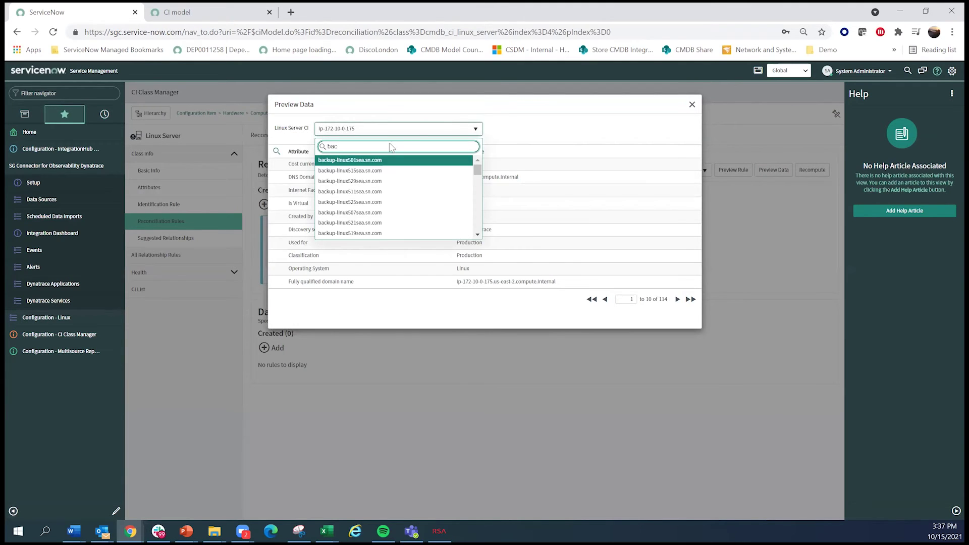
{"action": "left_click", "coordinate": [371, 160]}
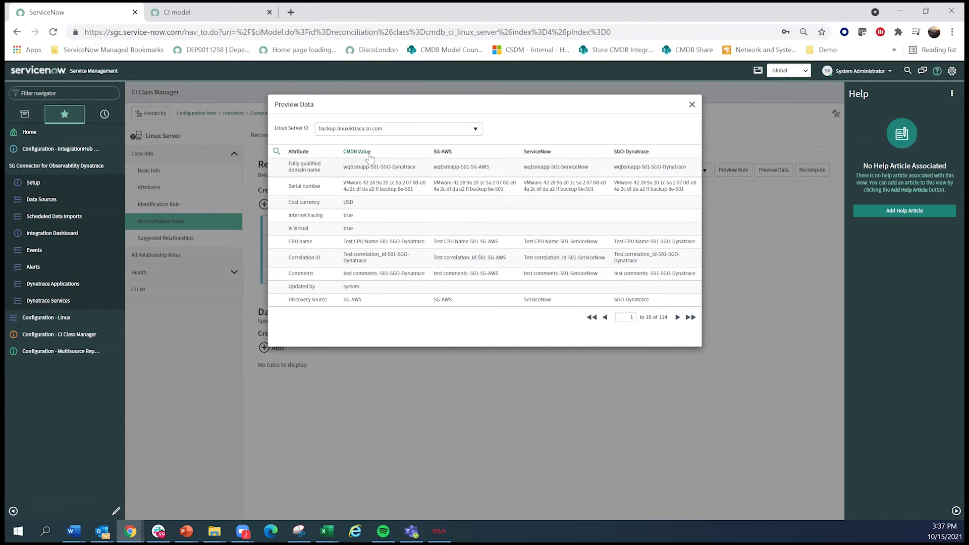
{"action": "left_click_drag", "start_coordinate": [392, 167], "coordinate": [422, 169]}
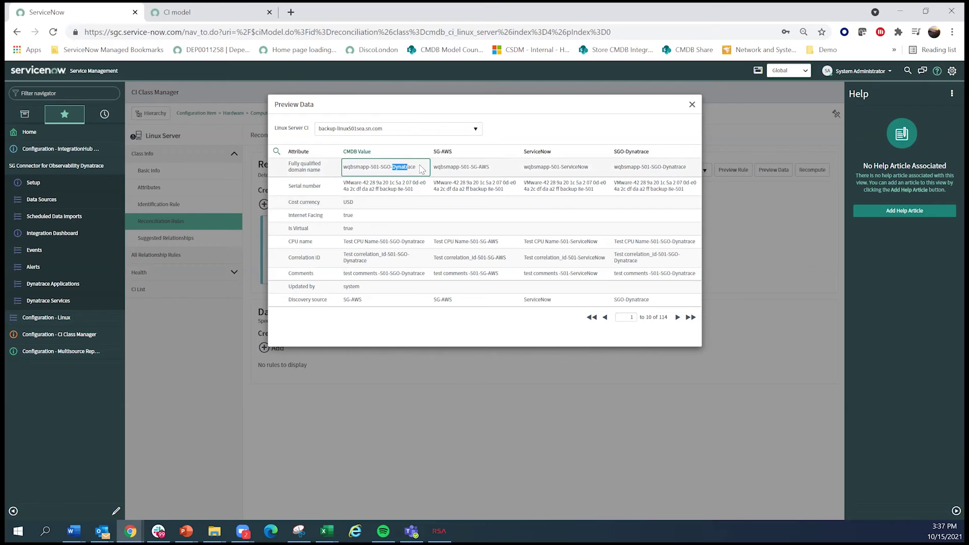
Step: Change the Linux Server reconciliation rule's discovery source to ServiceNow and save it
{"action": "left_click", "coordinate": [692, 104]}
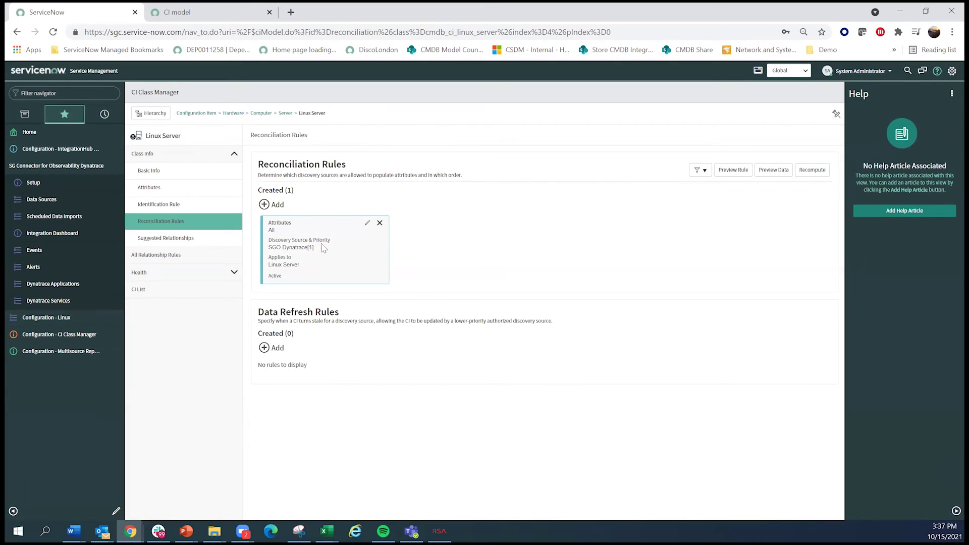
{"action": "left_click", "coordinate": [367, 223]}
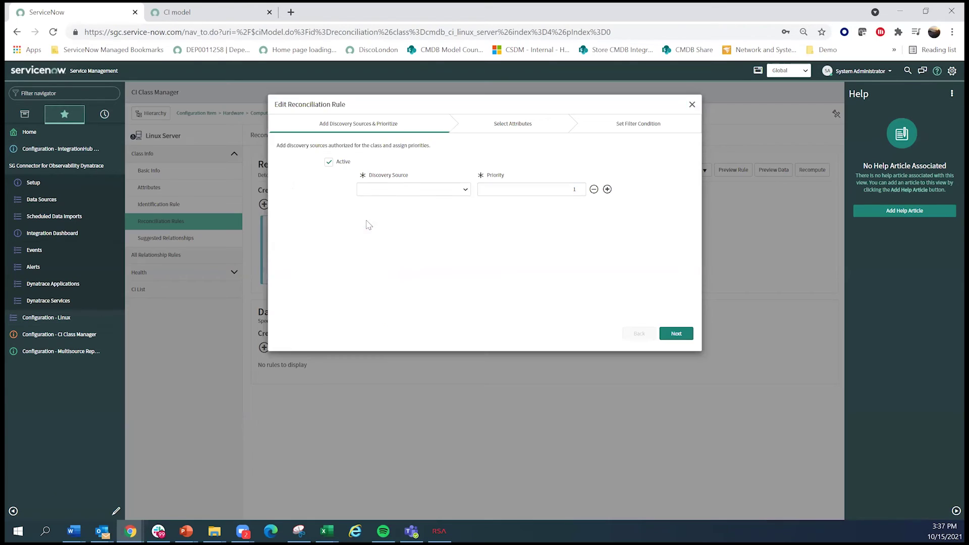
{"action": "left_click", "coordinate": [464, 191]}
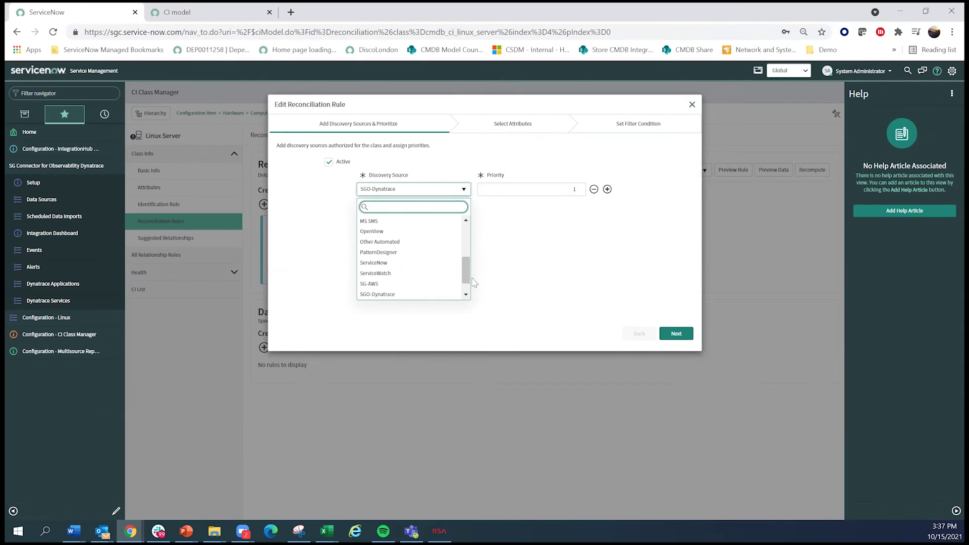
{"action": "left_click", "coordinate": [418, 274]}
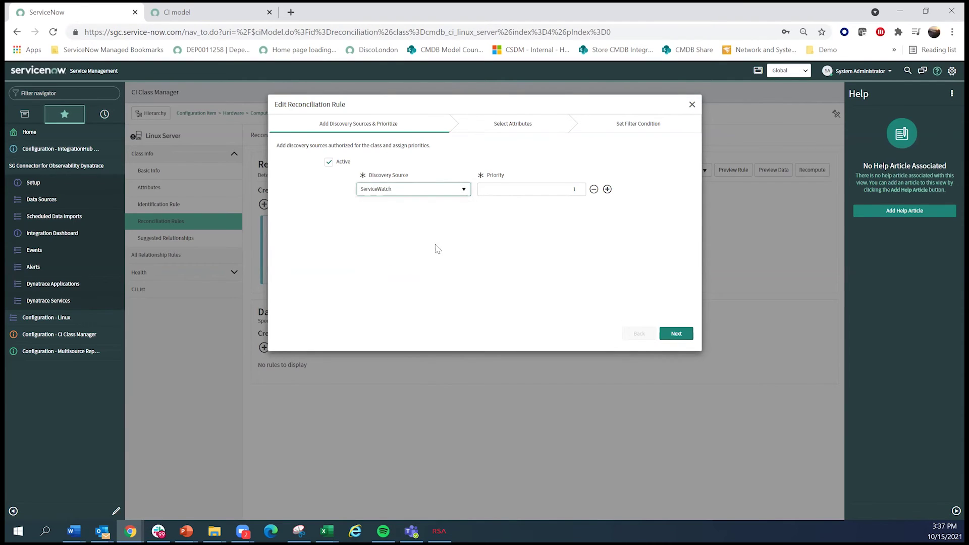
{"action": "left_click", "coordinate": [464, 190]}
{"action": "left_click_drag", "start_coordinate": [463, 275], "coordinate": [465, 288]}
{"action": "left_click", "coordinate": [389, 246]}
{"action": "left_click", "coordinate": [677, 333]}
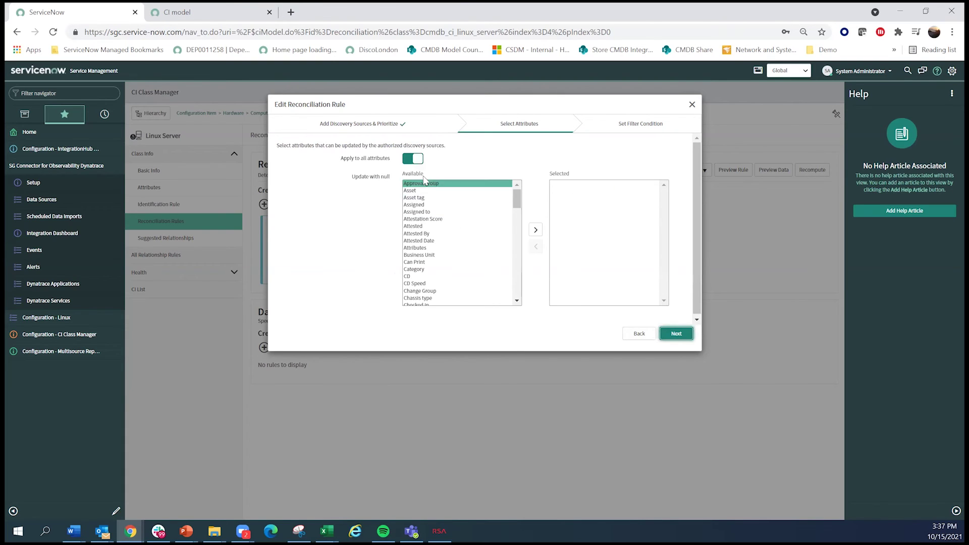
{"action": "left_click", "coordinate": [677, 333]}
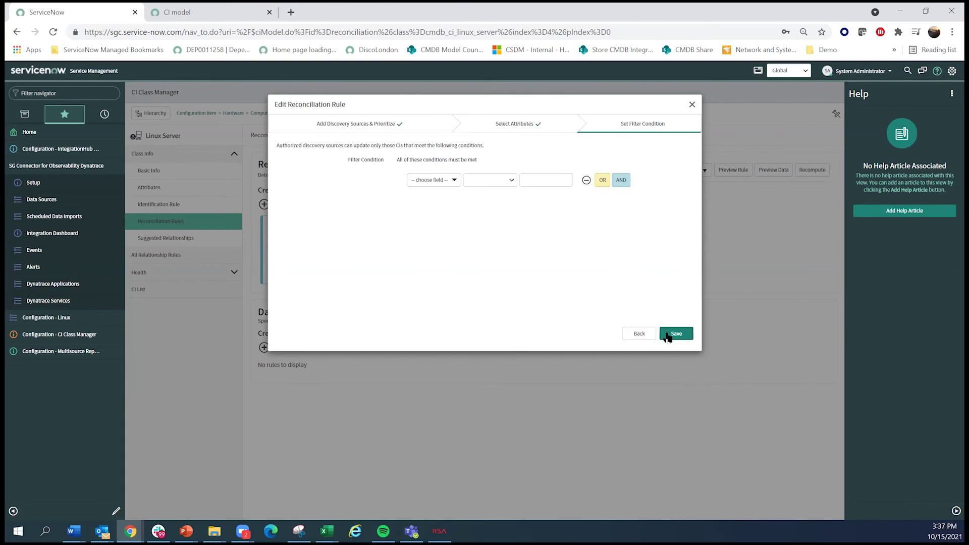
{"action": "left_click", "coordinate": [686, 337]}
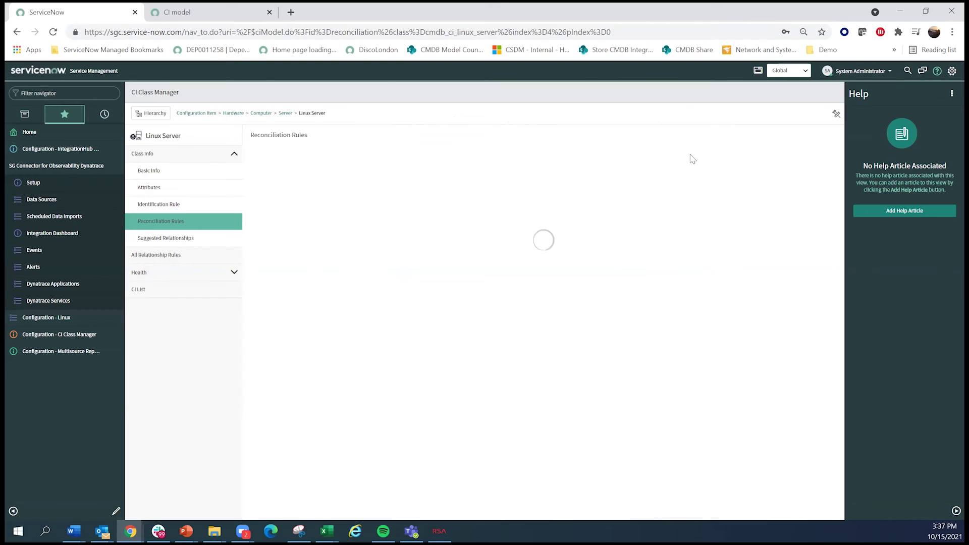
Step: Recompute the 52 Linux Server records by applying the updated reconciliation rules
{"action": "left_click", "coordinate": [813, 170]}
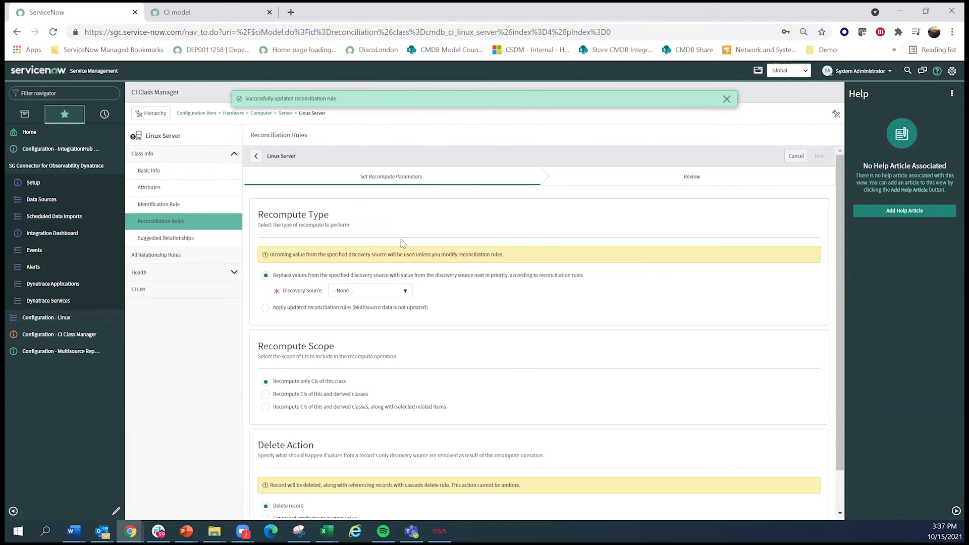
{"action": "left_click", "coordinate": [313, 308]}
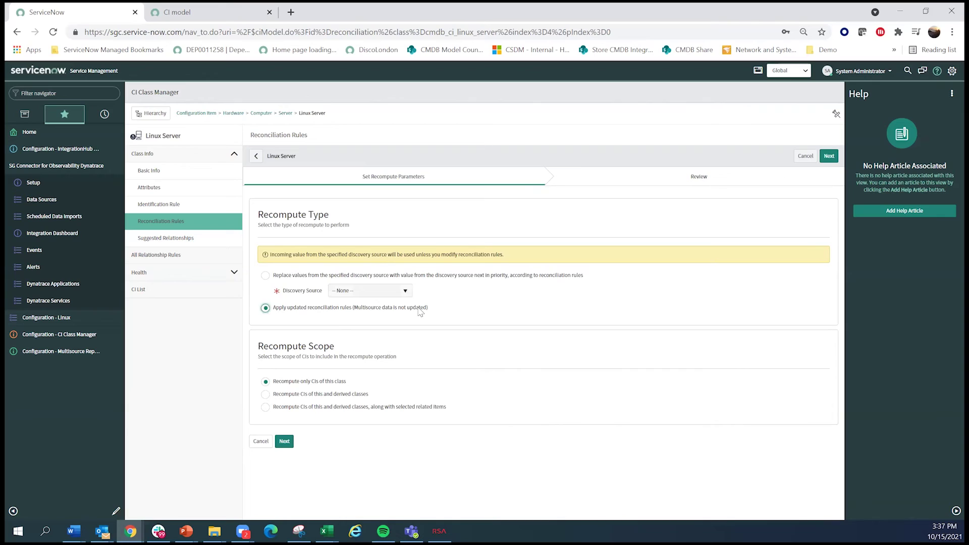
{"action": "left_click", "coordinate": [828, 157]}
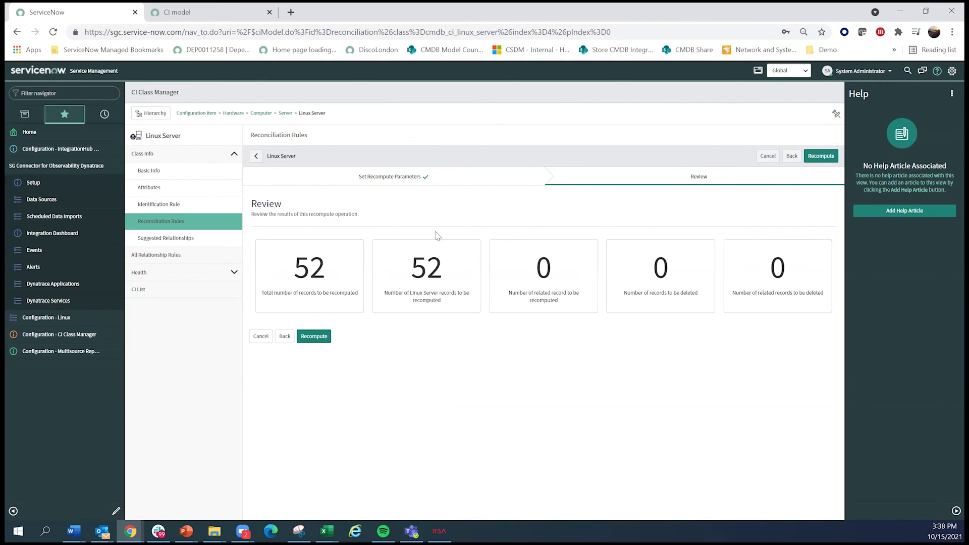
{"action": "left_click", "coordinate": [314, 336]}
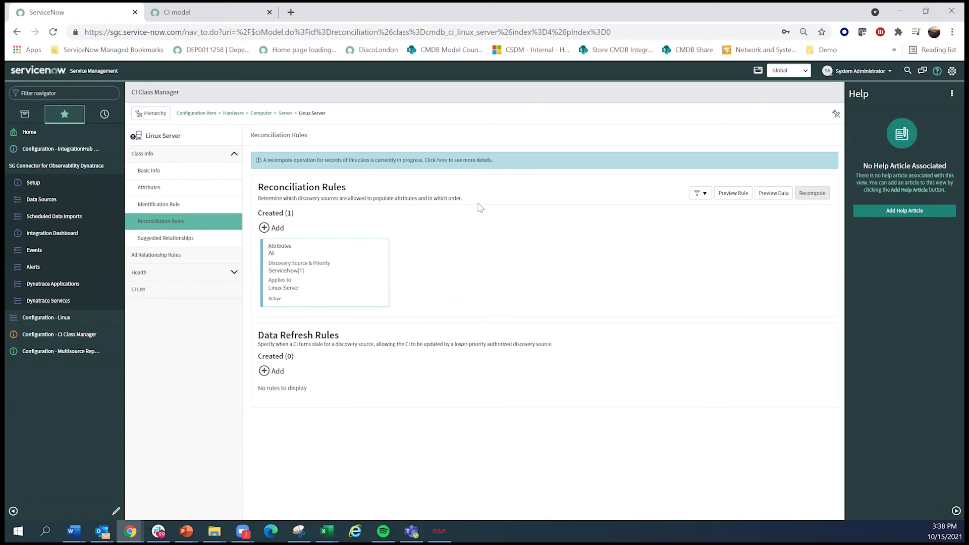
{"action": "left_click", "coordinate": [774, 194]}
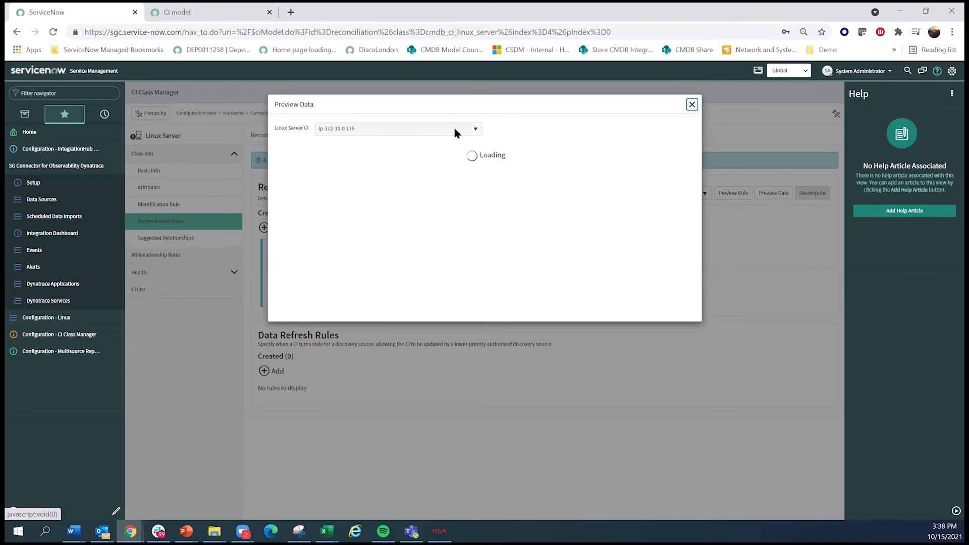
{"action": "left_click", "coordinate": [456, 130]}
{"action": "type", "text": "bac"}
{"action": "left_click", "coordinate": [363, 161]}
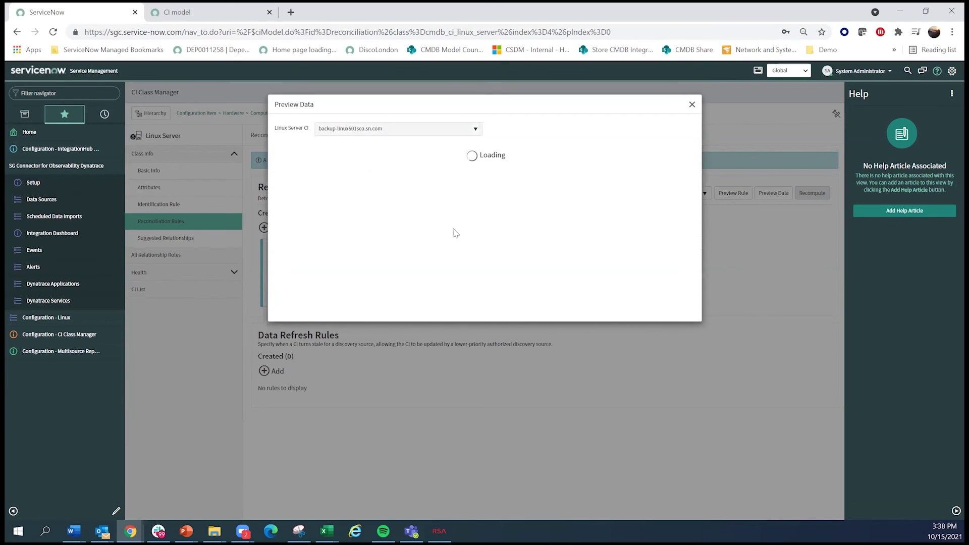
{"action": "left_click_drag", "start_coordinate": [383, 166], "coordinate": [416, 169]}
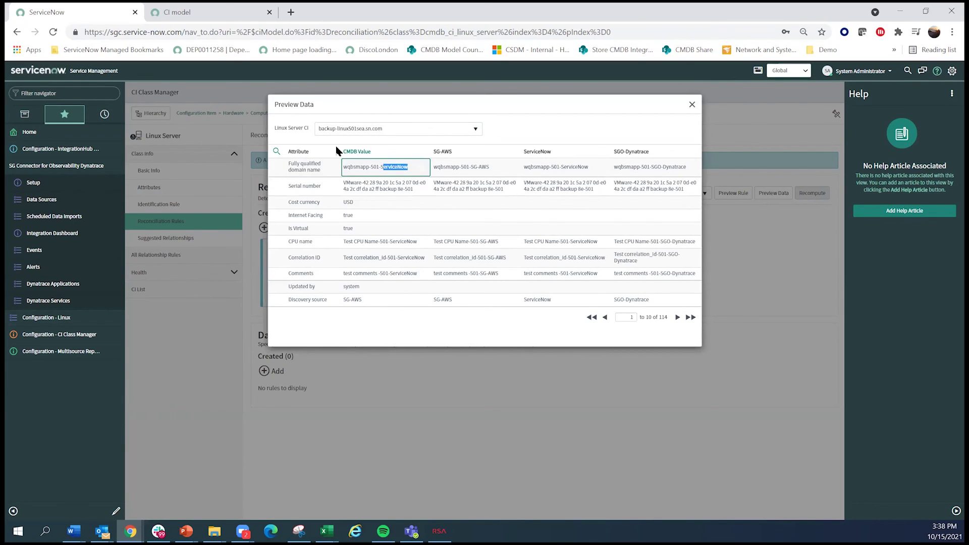
{"action": "left_click", "coordinate": [386, 167]}
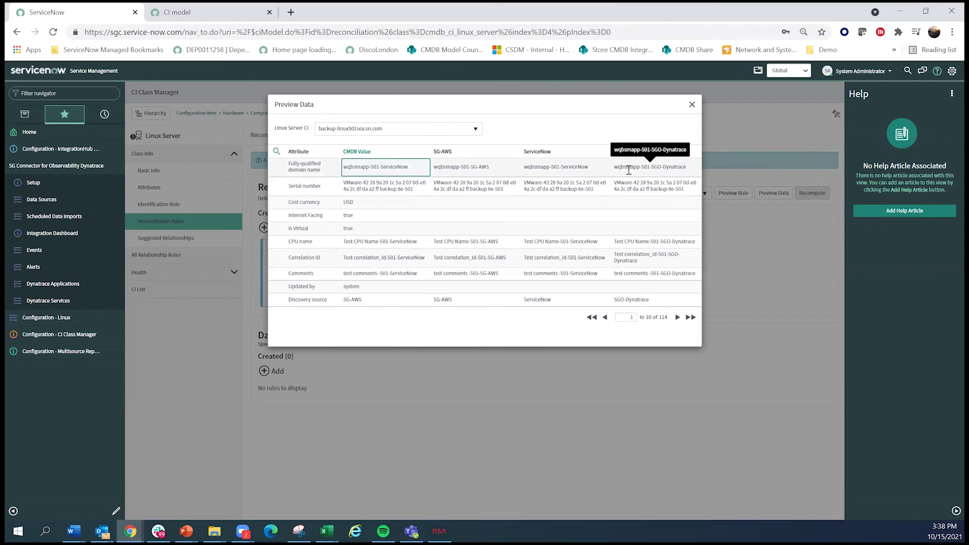
{"action": "left_click", "coordinate": [693, 105]}
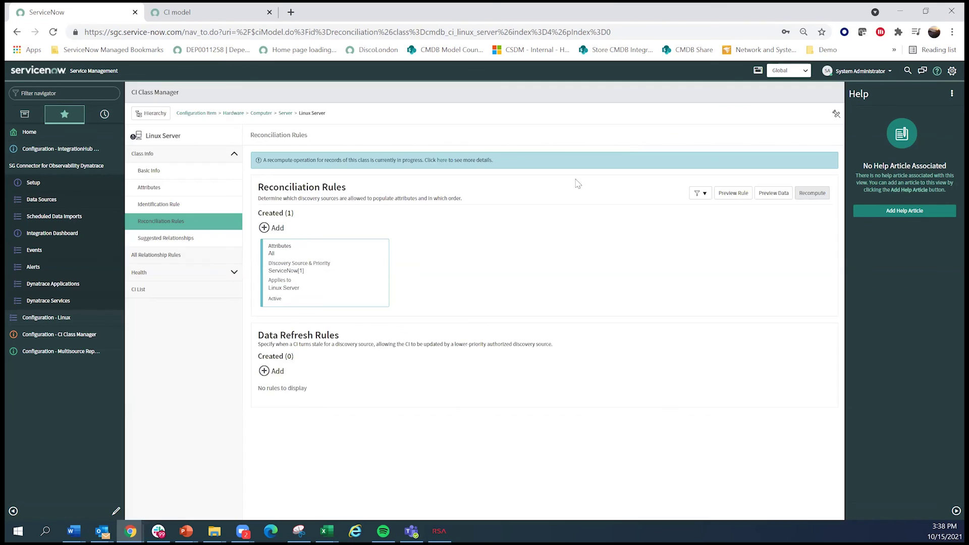
Step: Start a new report in the Multisource Data Report Builder, leaving 'Only show difference' unchecked
{"action": "left_click", "coordinate": [61, 349]}
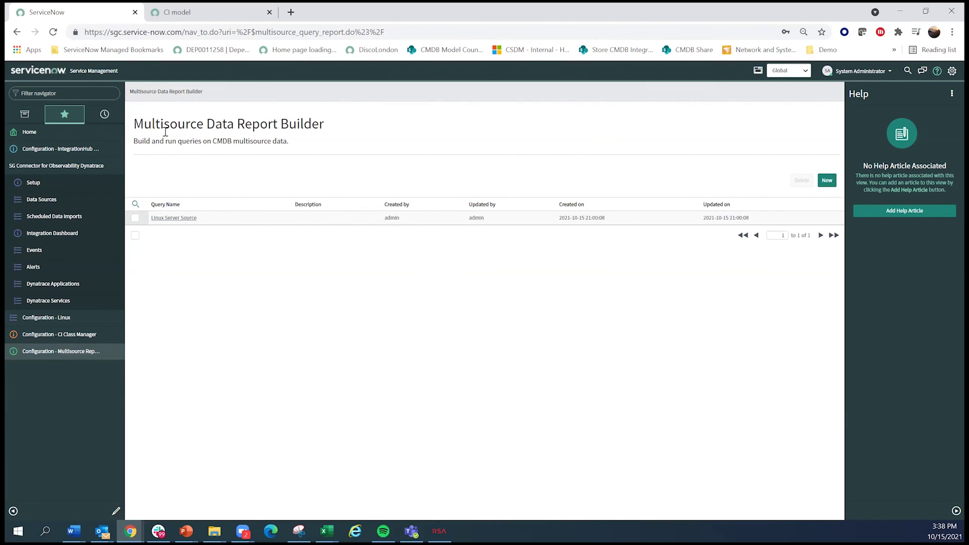
{"action": "left_click", "coordinate": [827, 180]}
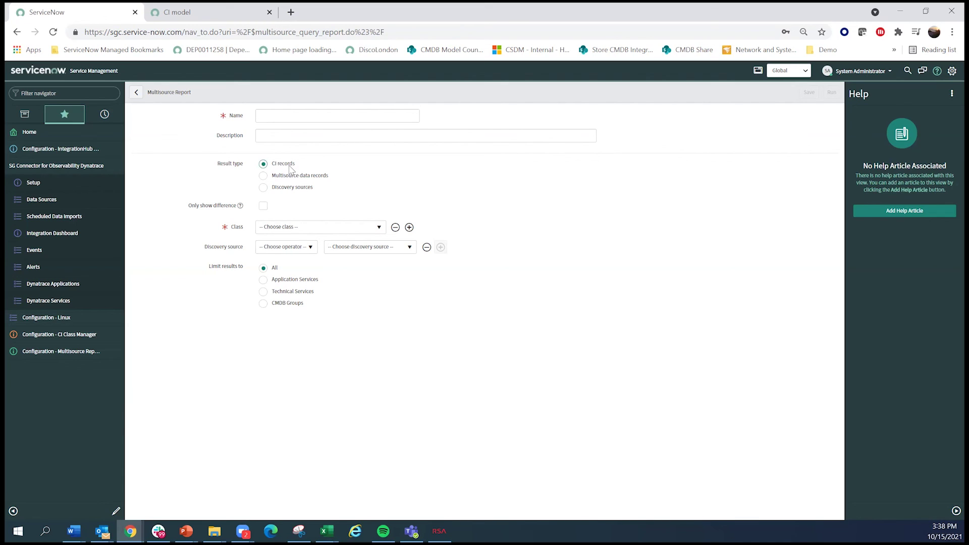
{"action": "left_click", "coordinate": [264, 206]}
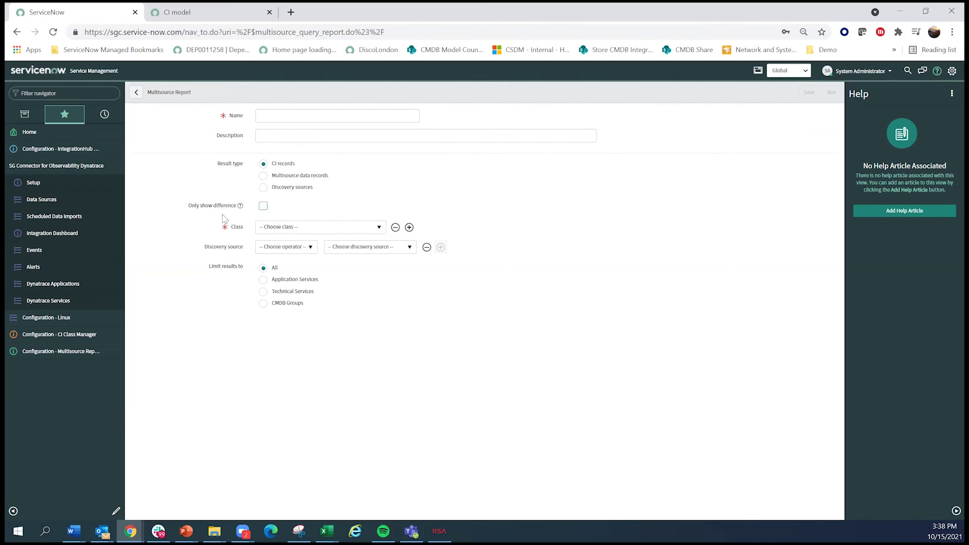
{"action": "left_click", "coordinate": [262, 207]}
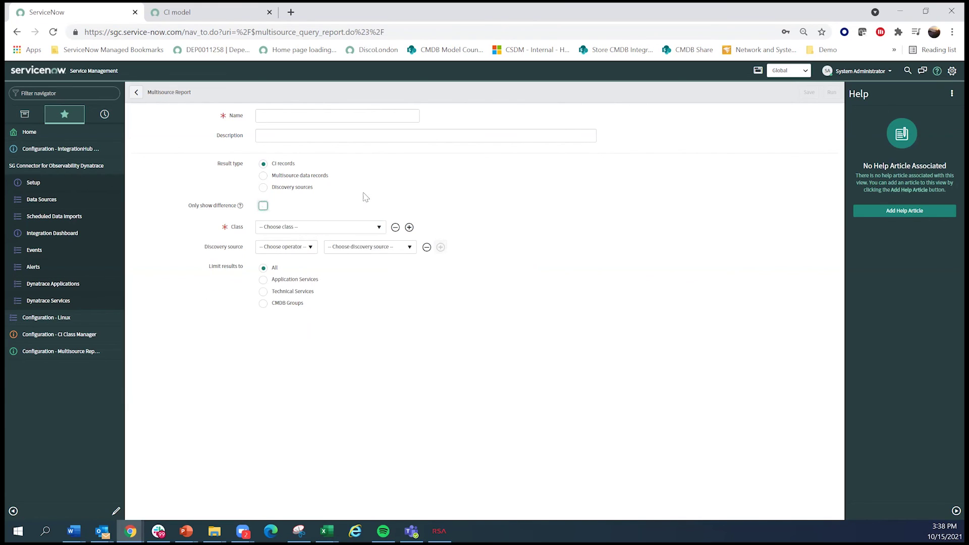